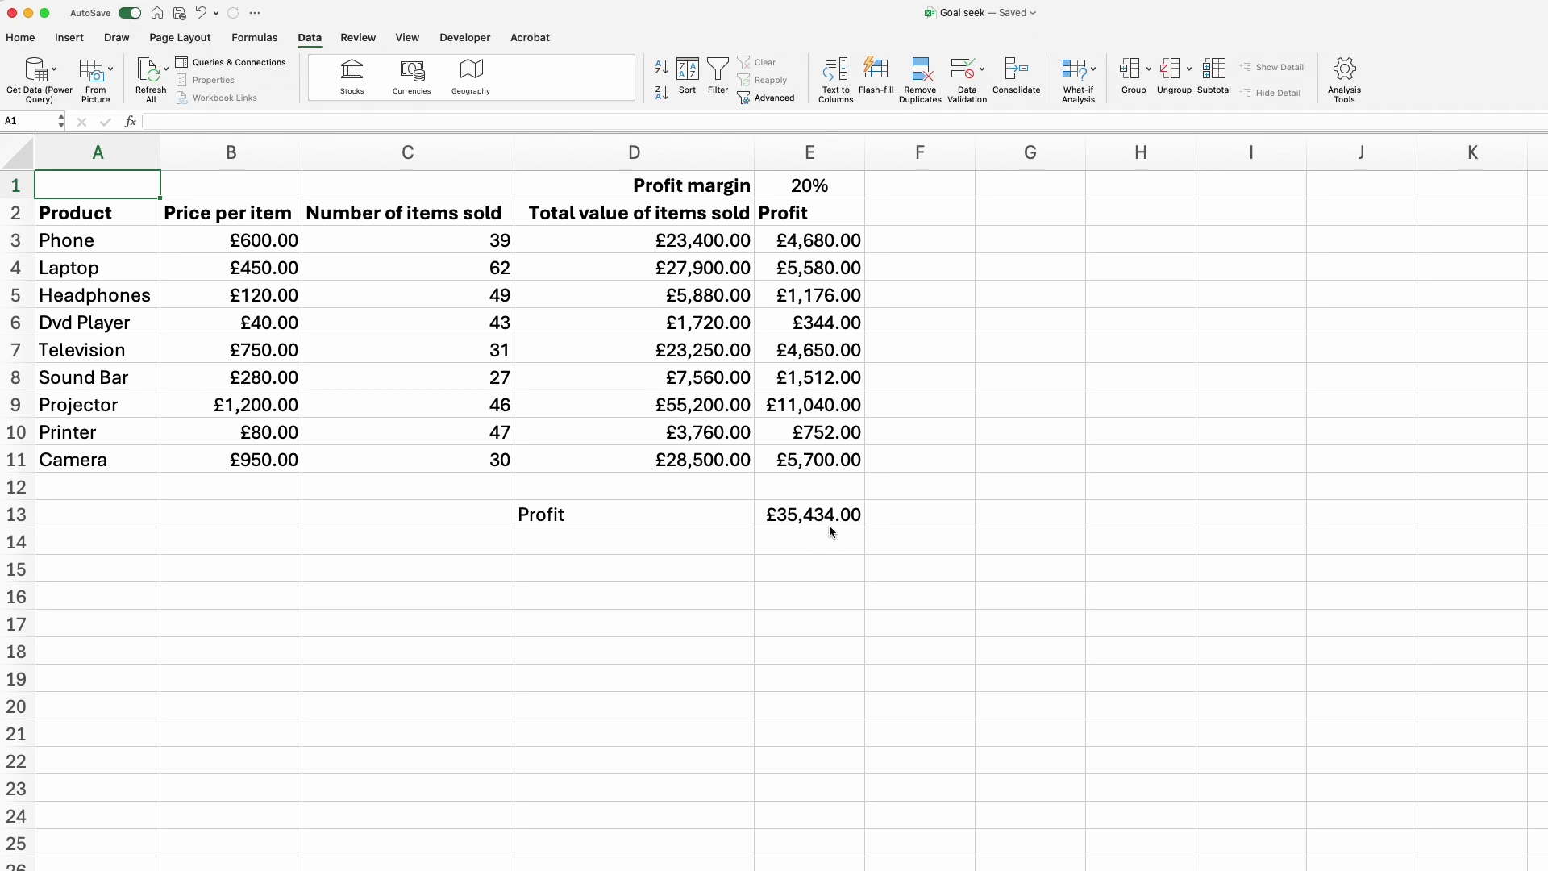
Examine the product profits in E3:E11, the total values of items sold in D3:D11 and the profit margin in E1
left_click(831, 465)
left_click_drag(830, 466, 840, 242)
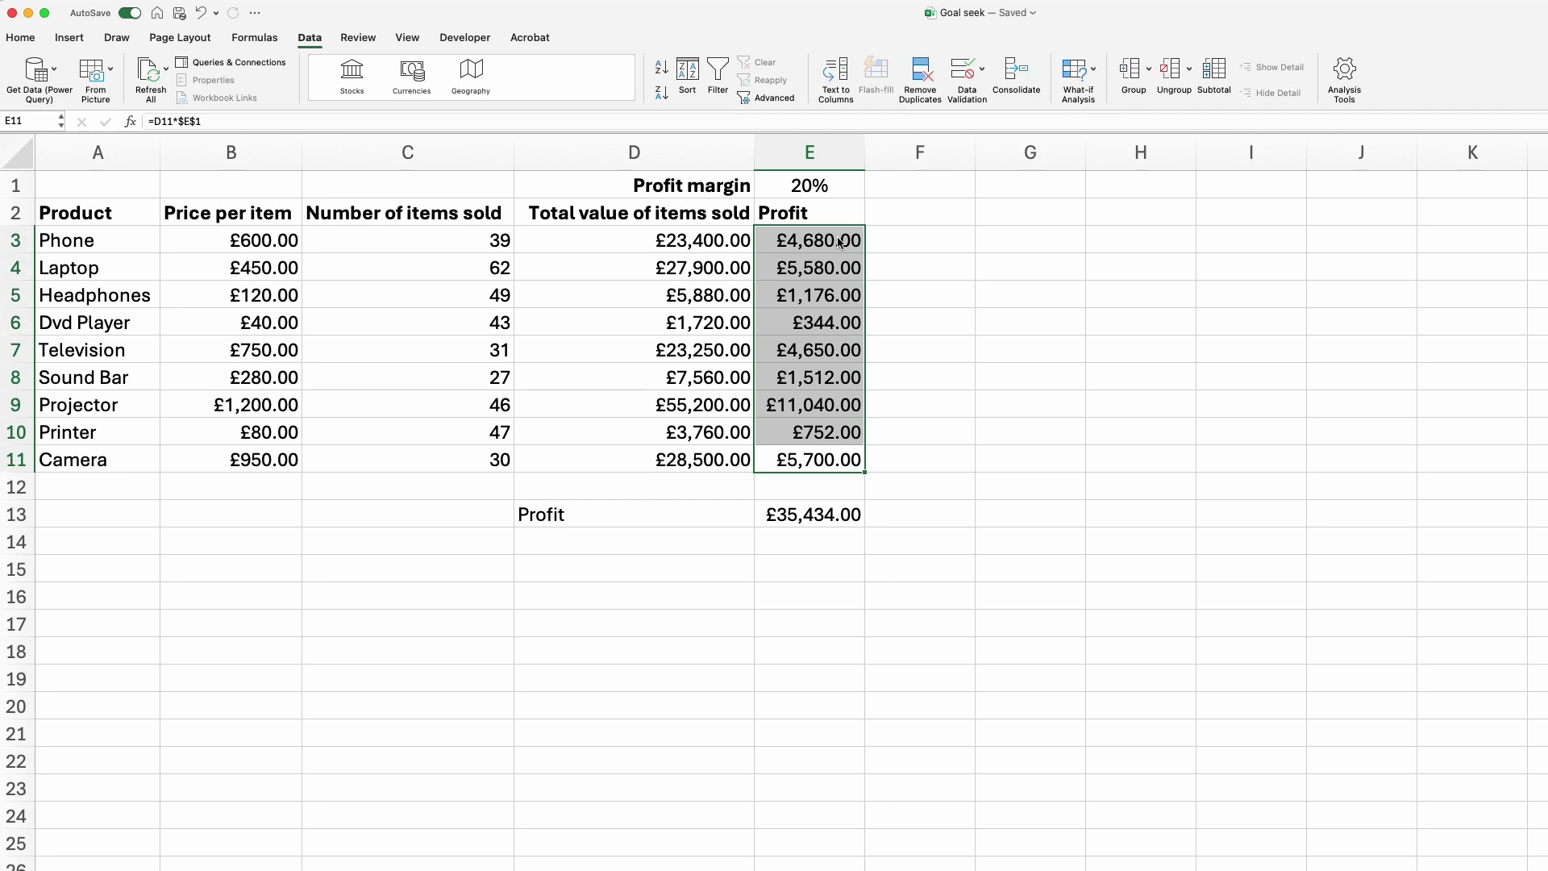
left_click(871, 248)
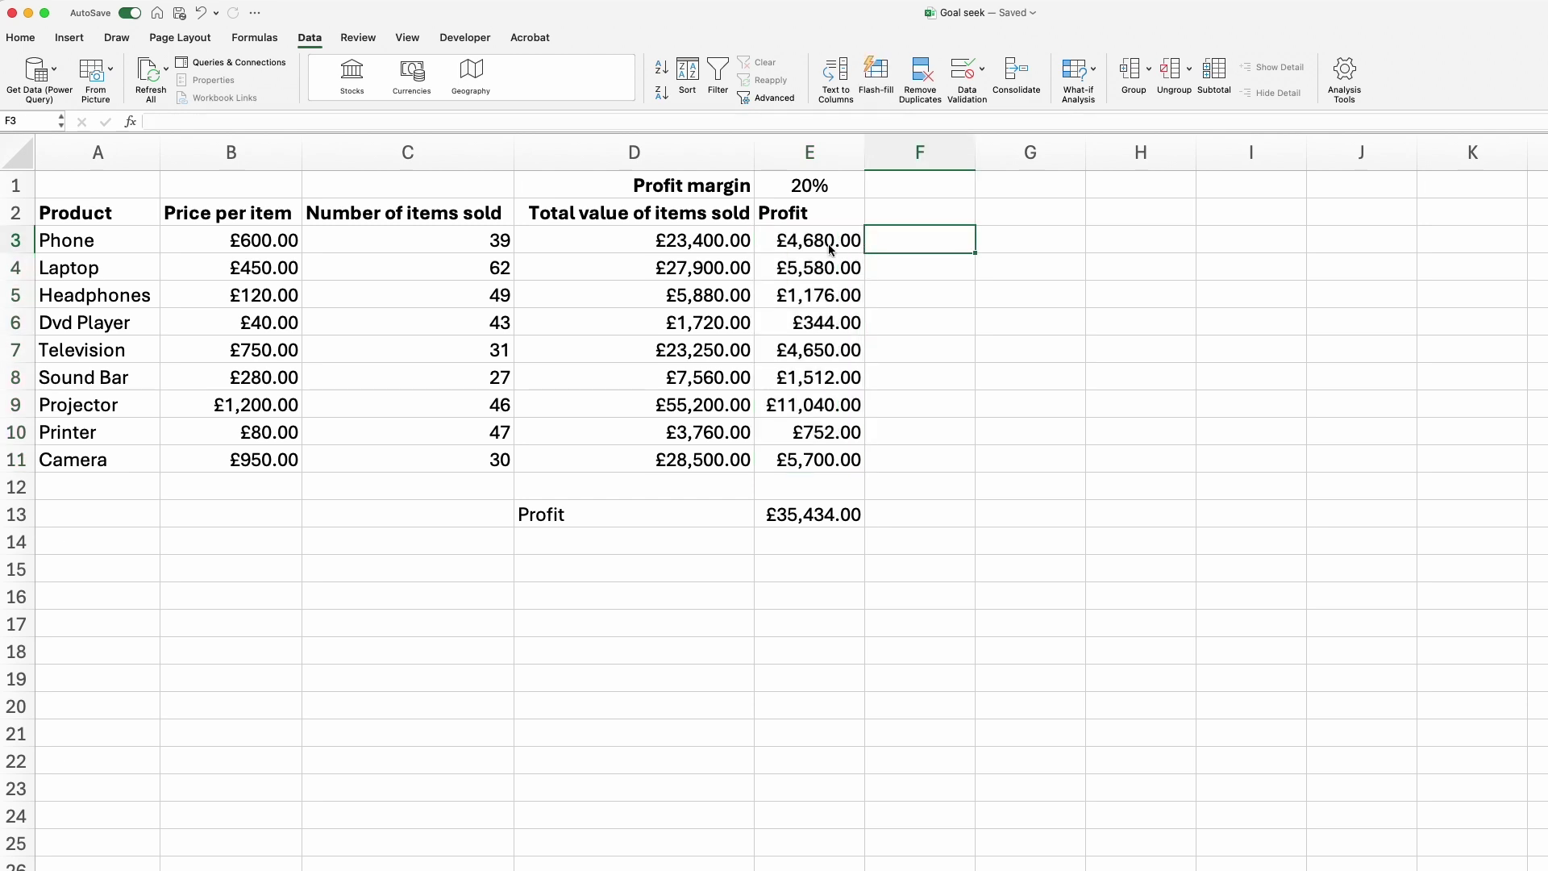
left_click(717, 245)
left_click_drag(717, 245, 708, 466)
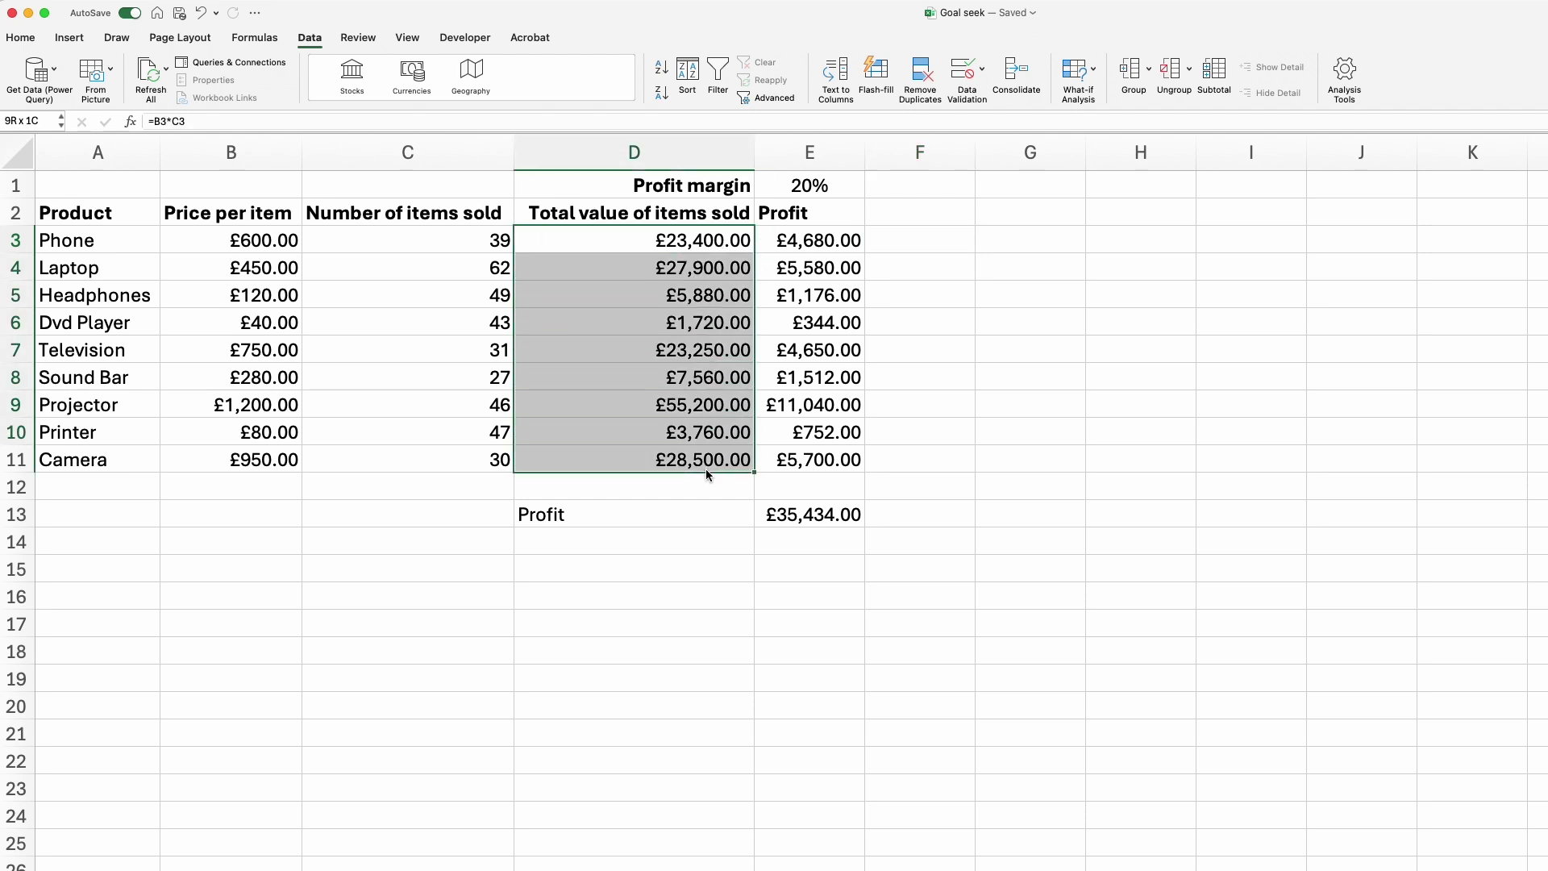
left_click(831, 189)
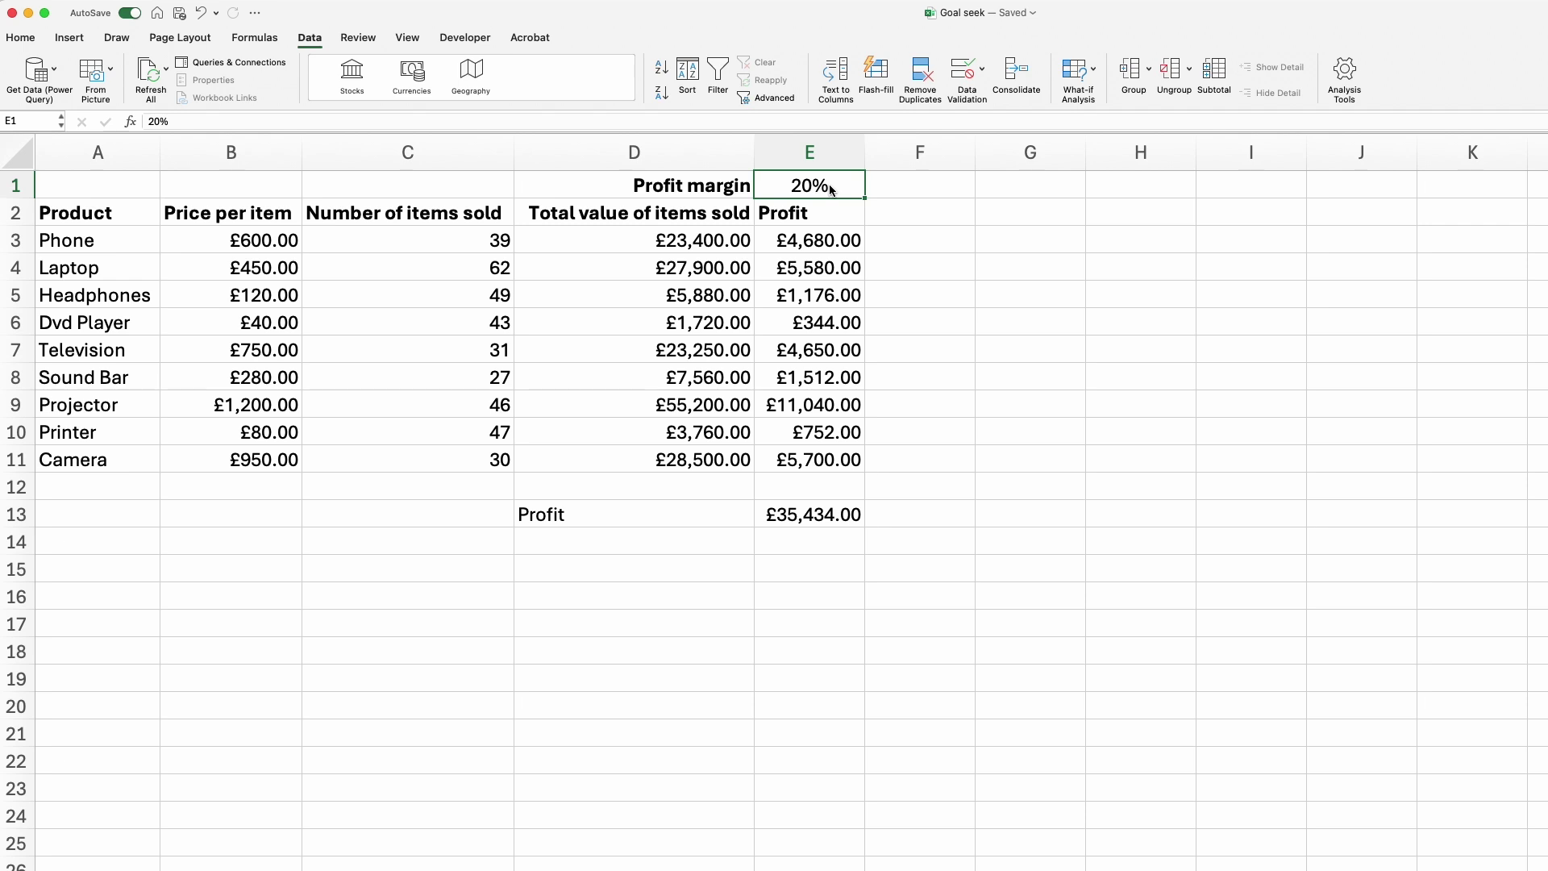
left_click(933, 521)
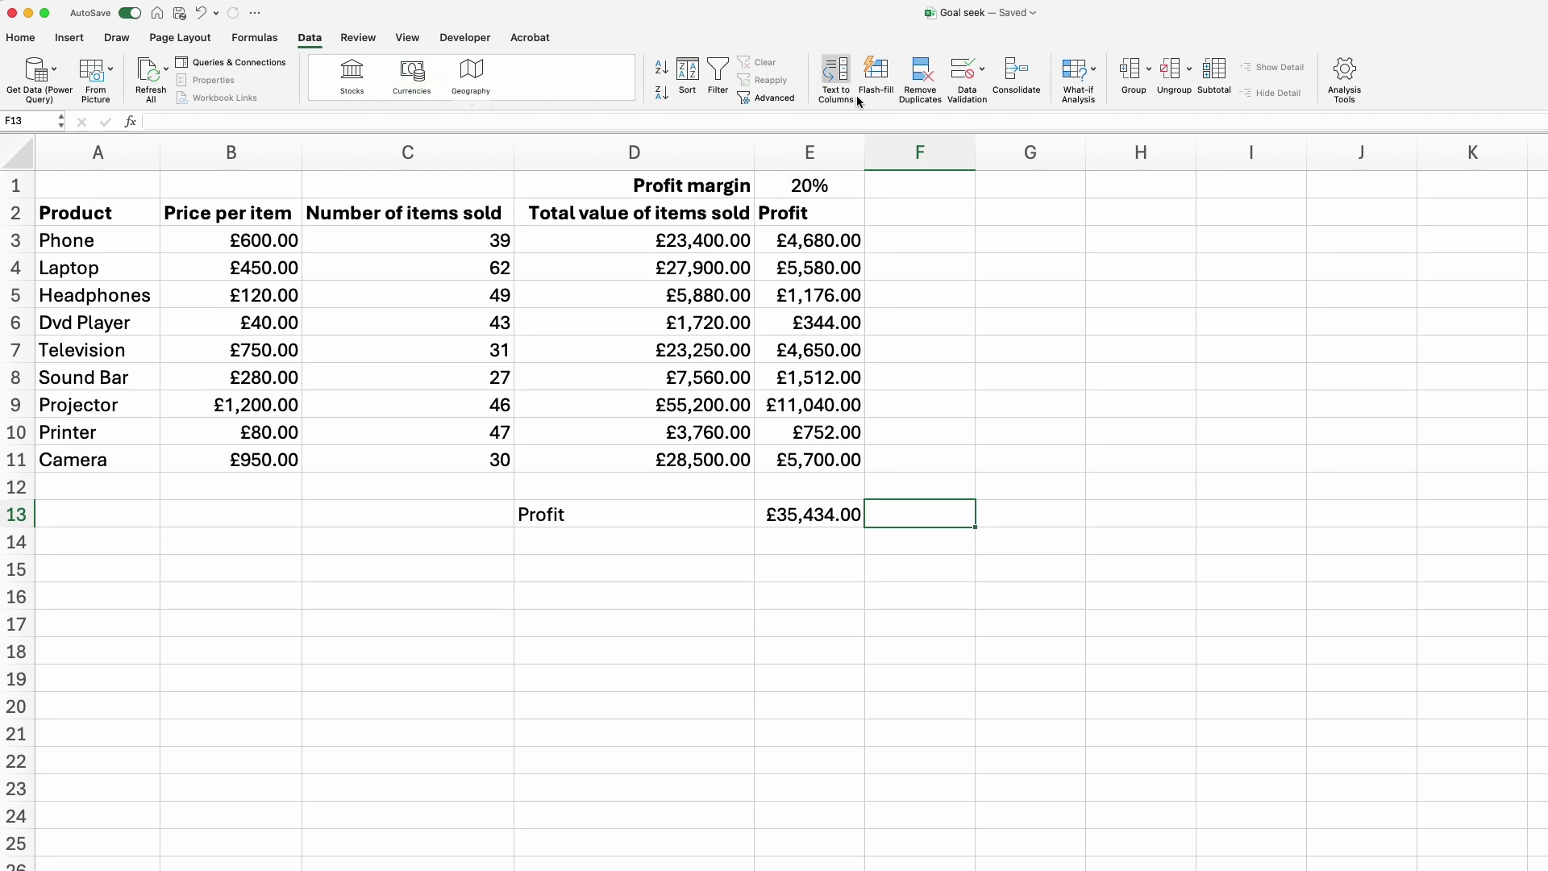
Goal seek the total profit in E13 to 60000 by changing the profit margin in E1, and accept the solution
left_click(1094, 80)
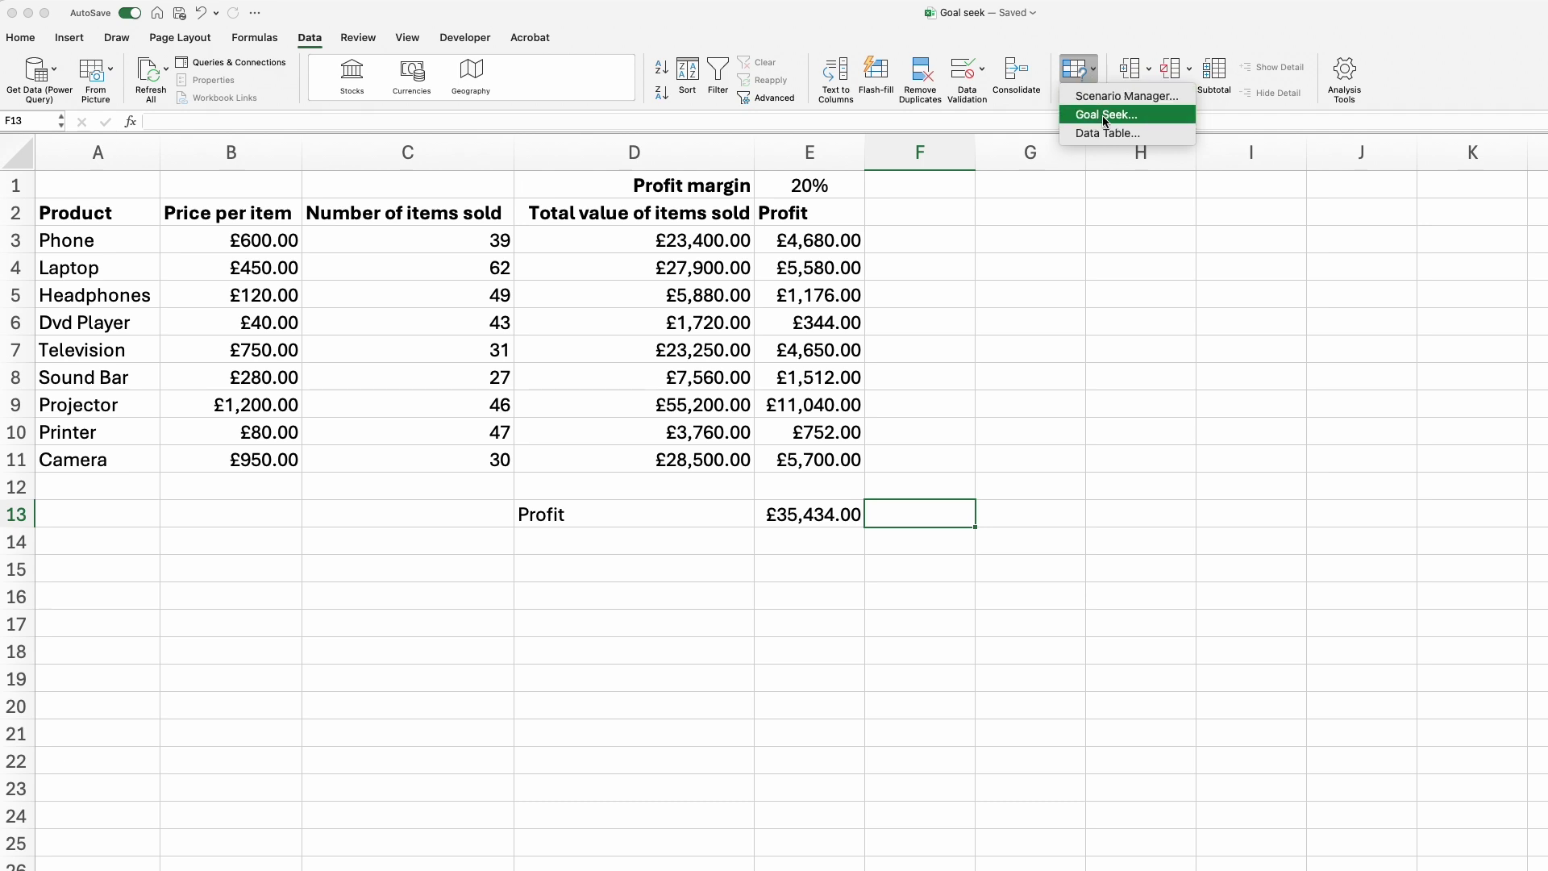
left_click(1102, 115)
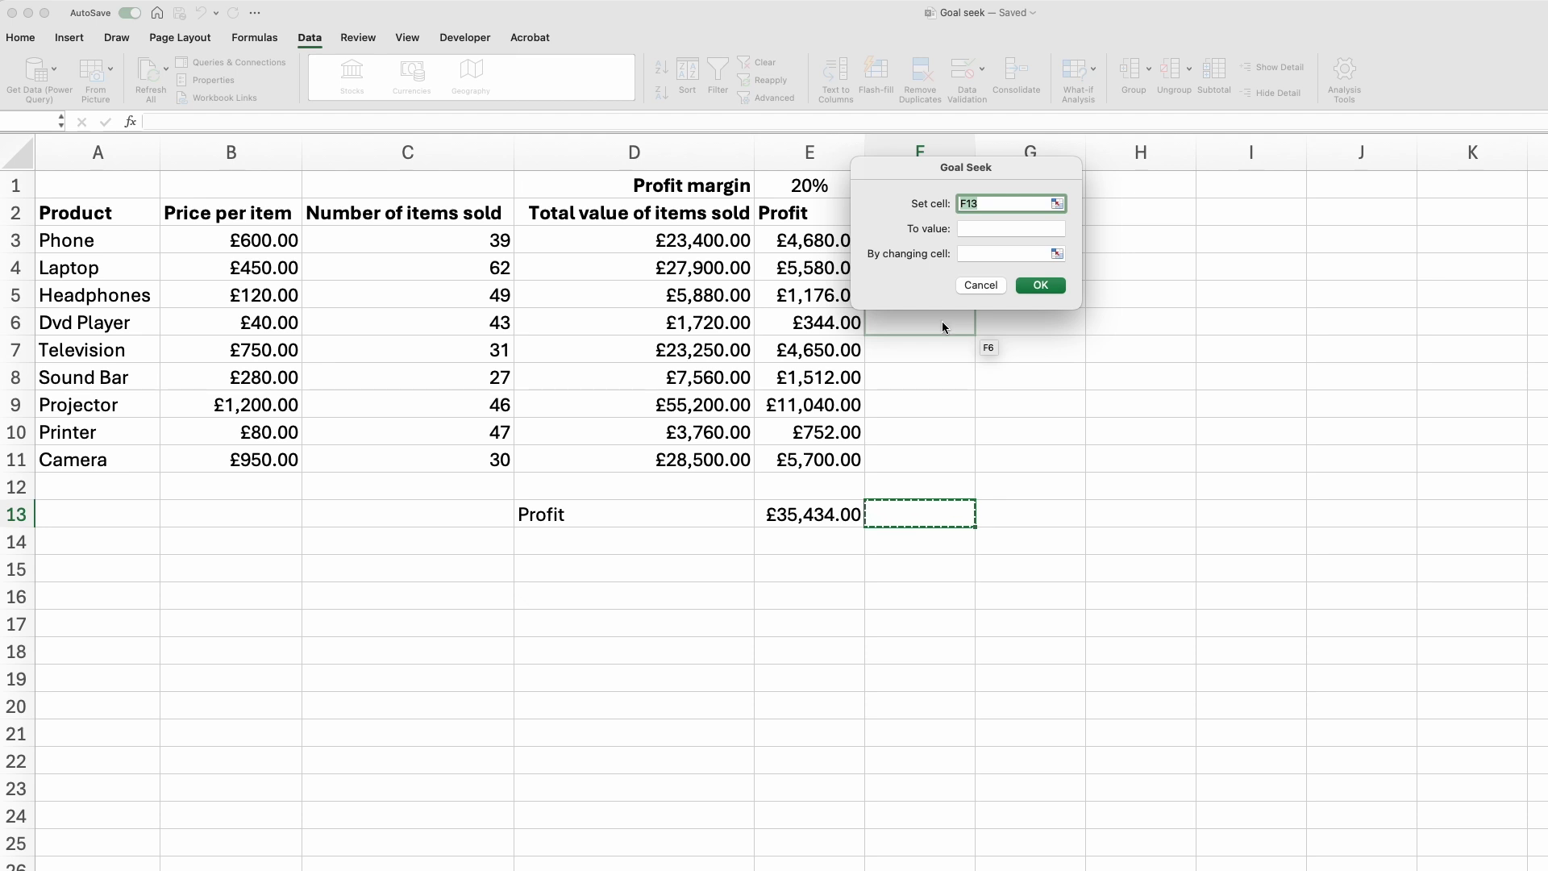
left_click(814, 518)
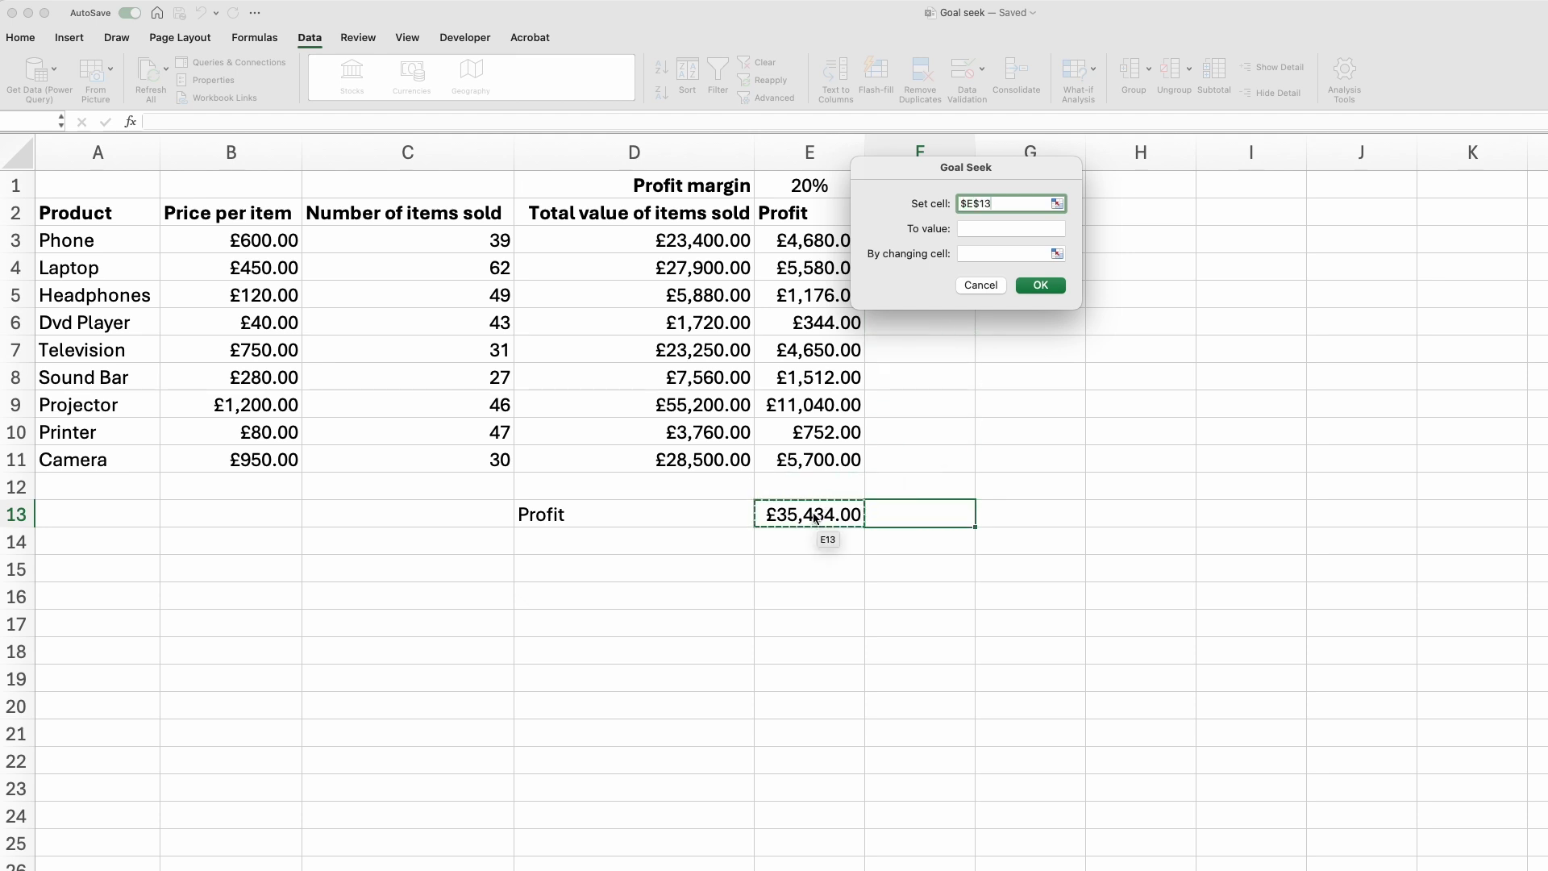
left_click(977, 230)
type("60")
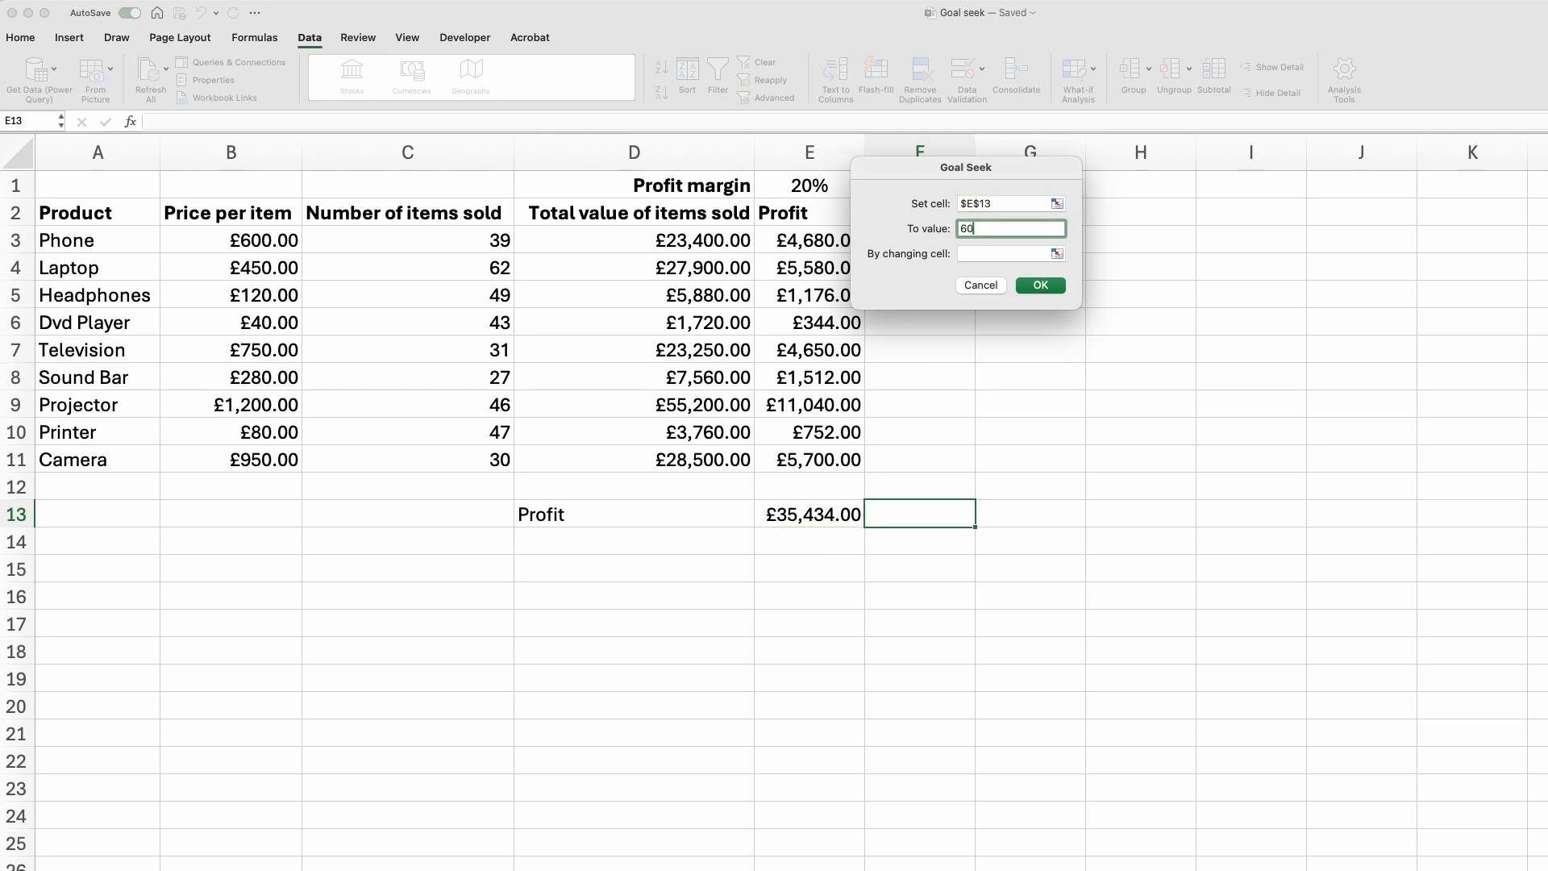
type("000")
left_click(970, 255)
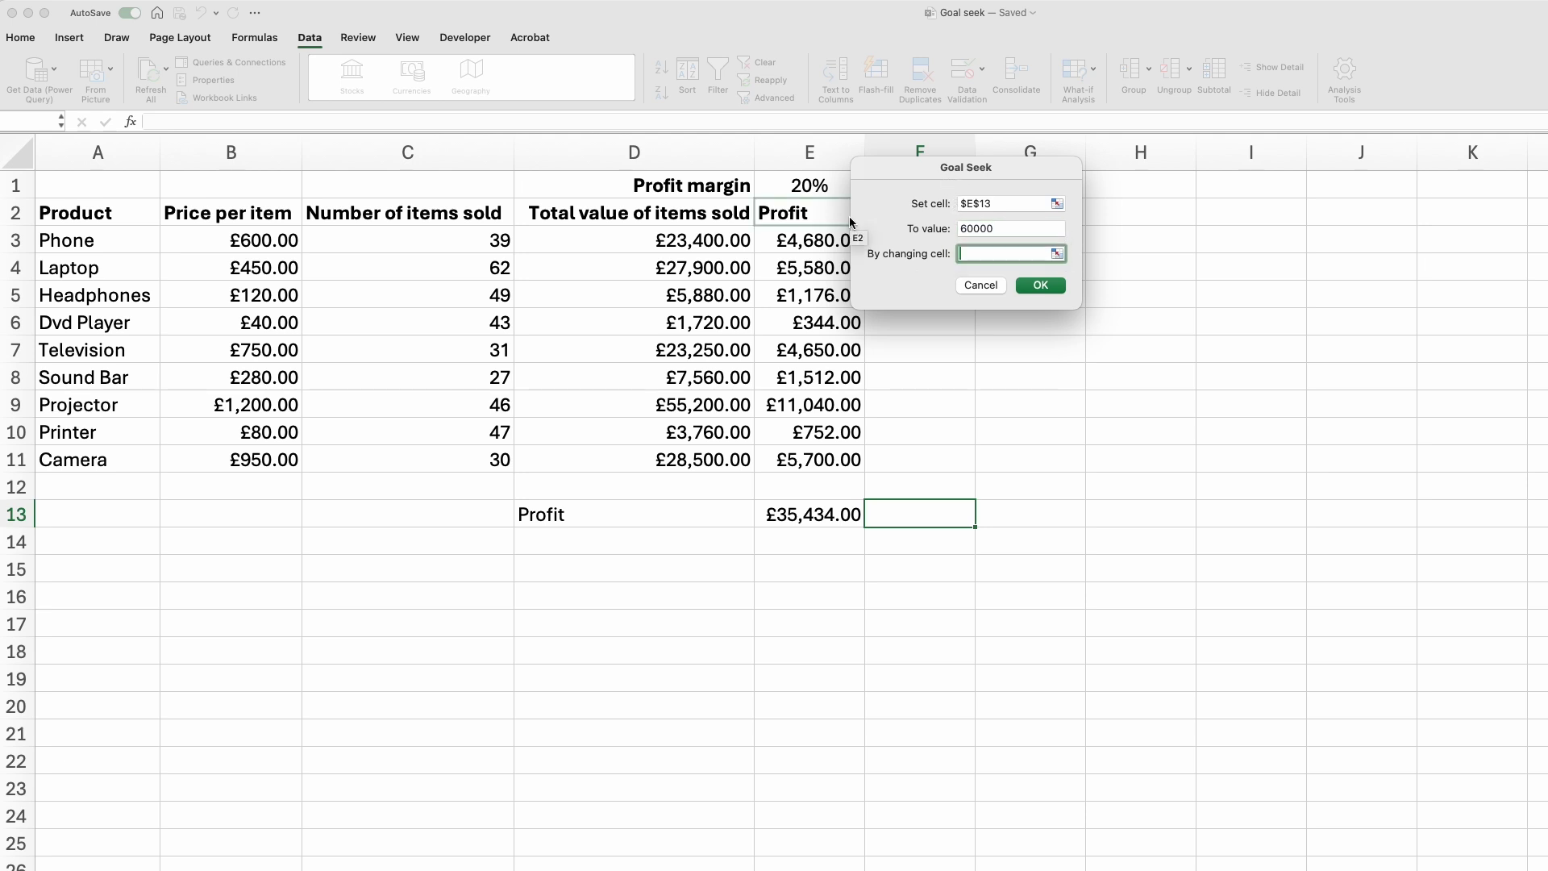
left_click(824, 186)
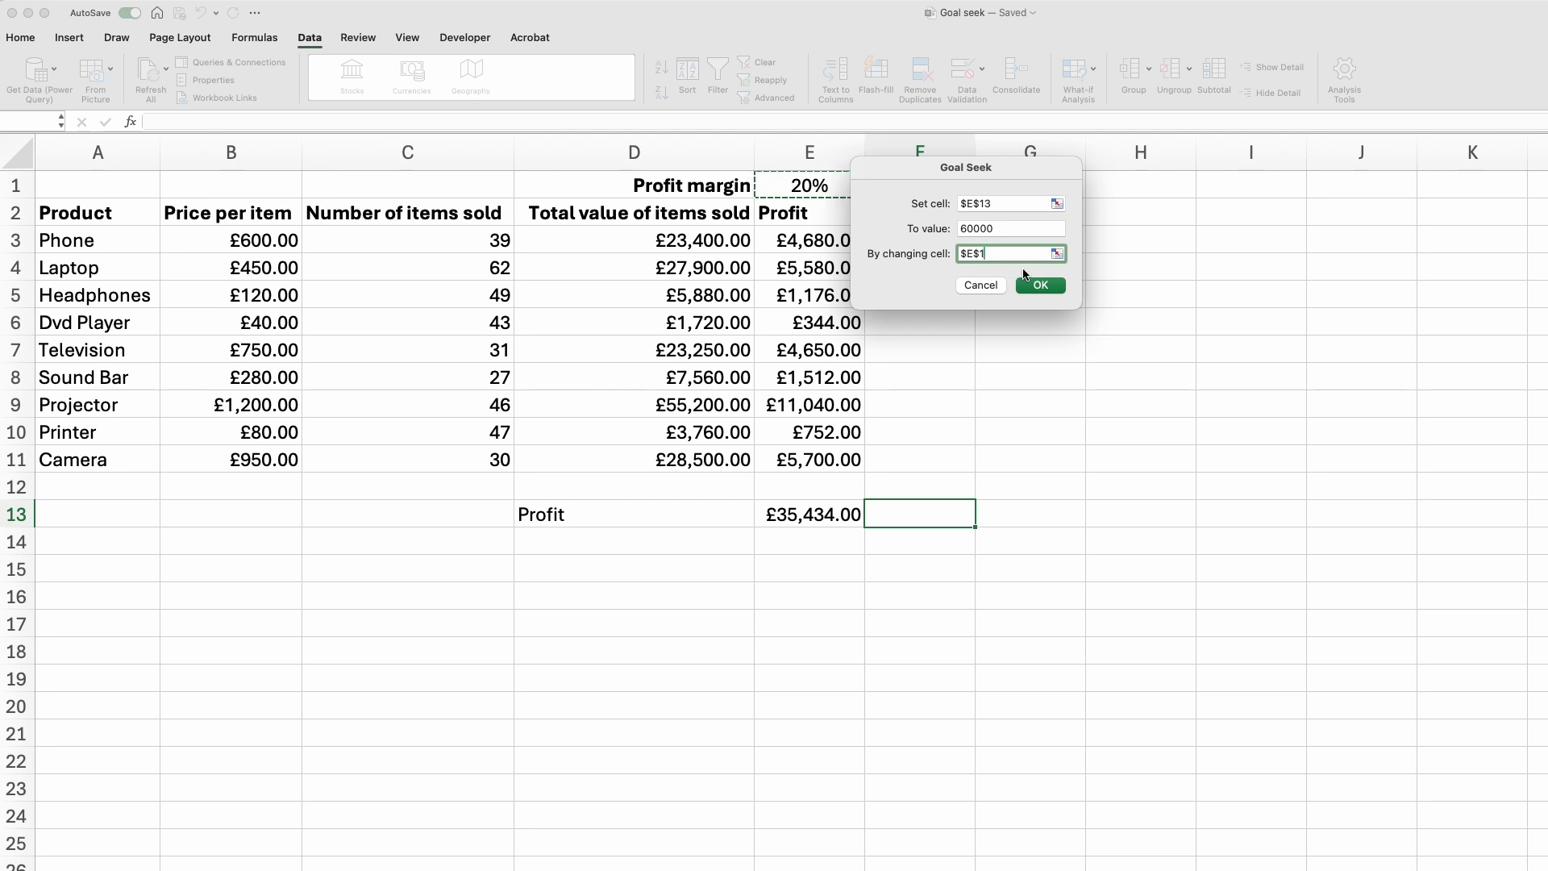
left_click(1052, 285)
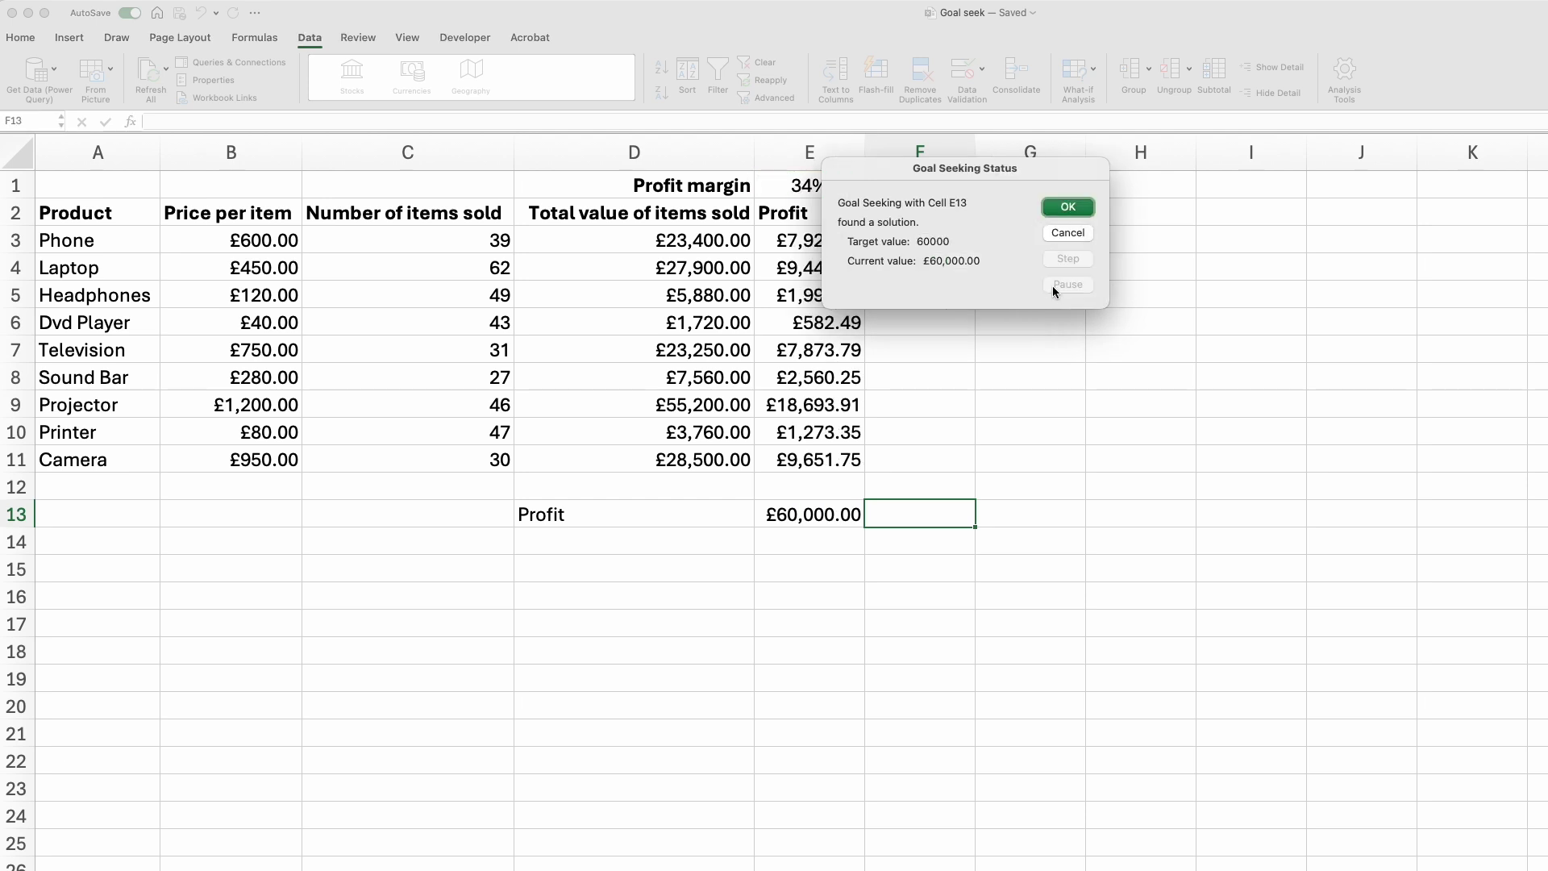
left_click_drag(955, 176, 1046, 247)
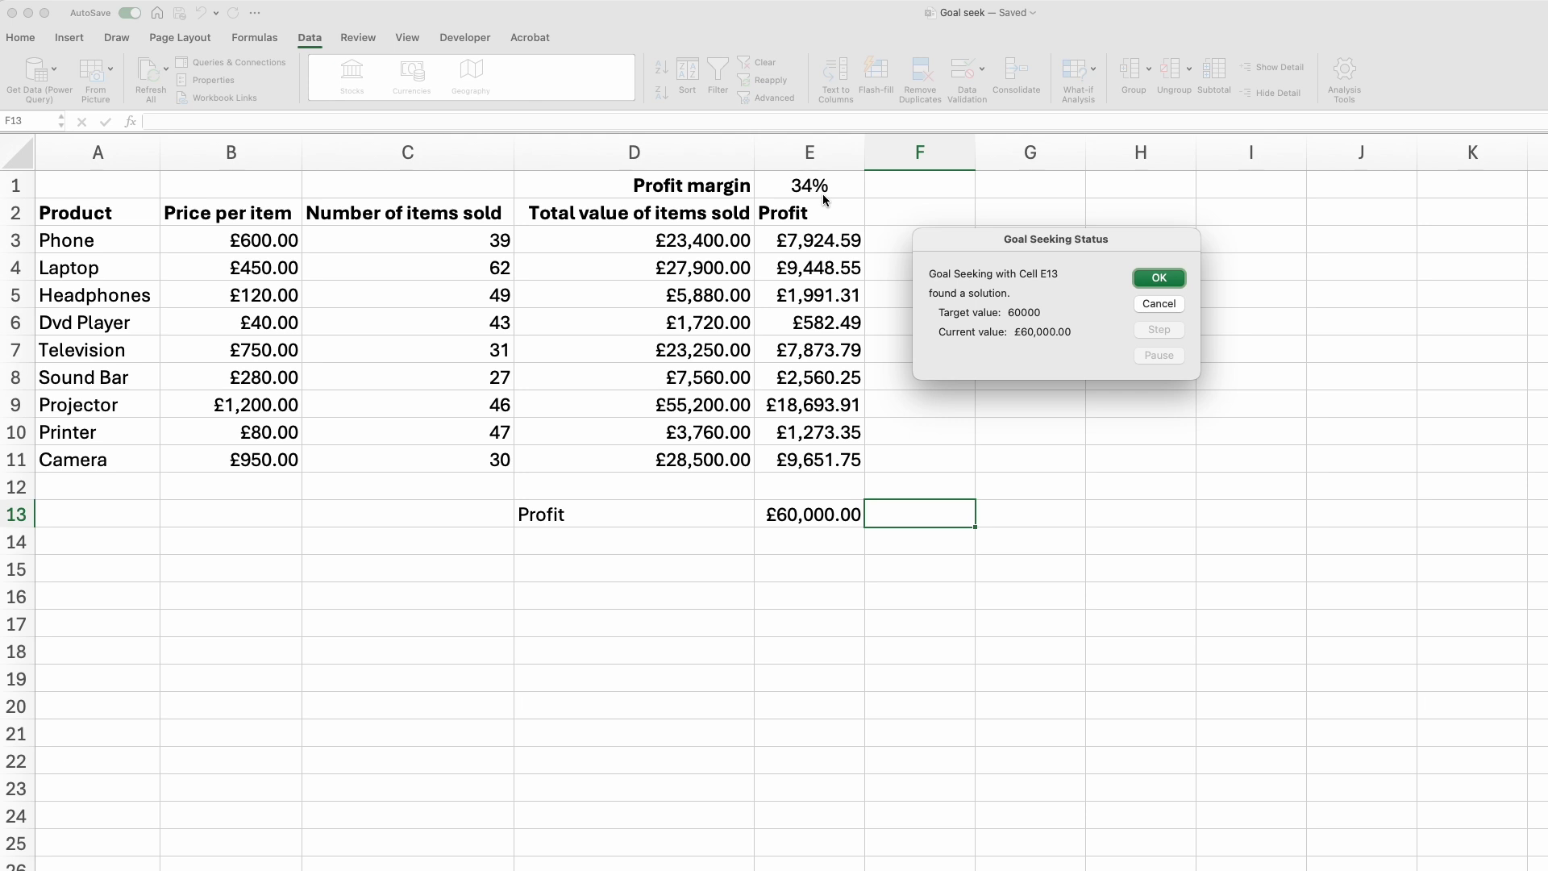
left_click(1158, 278)
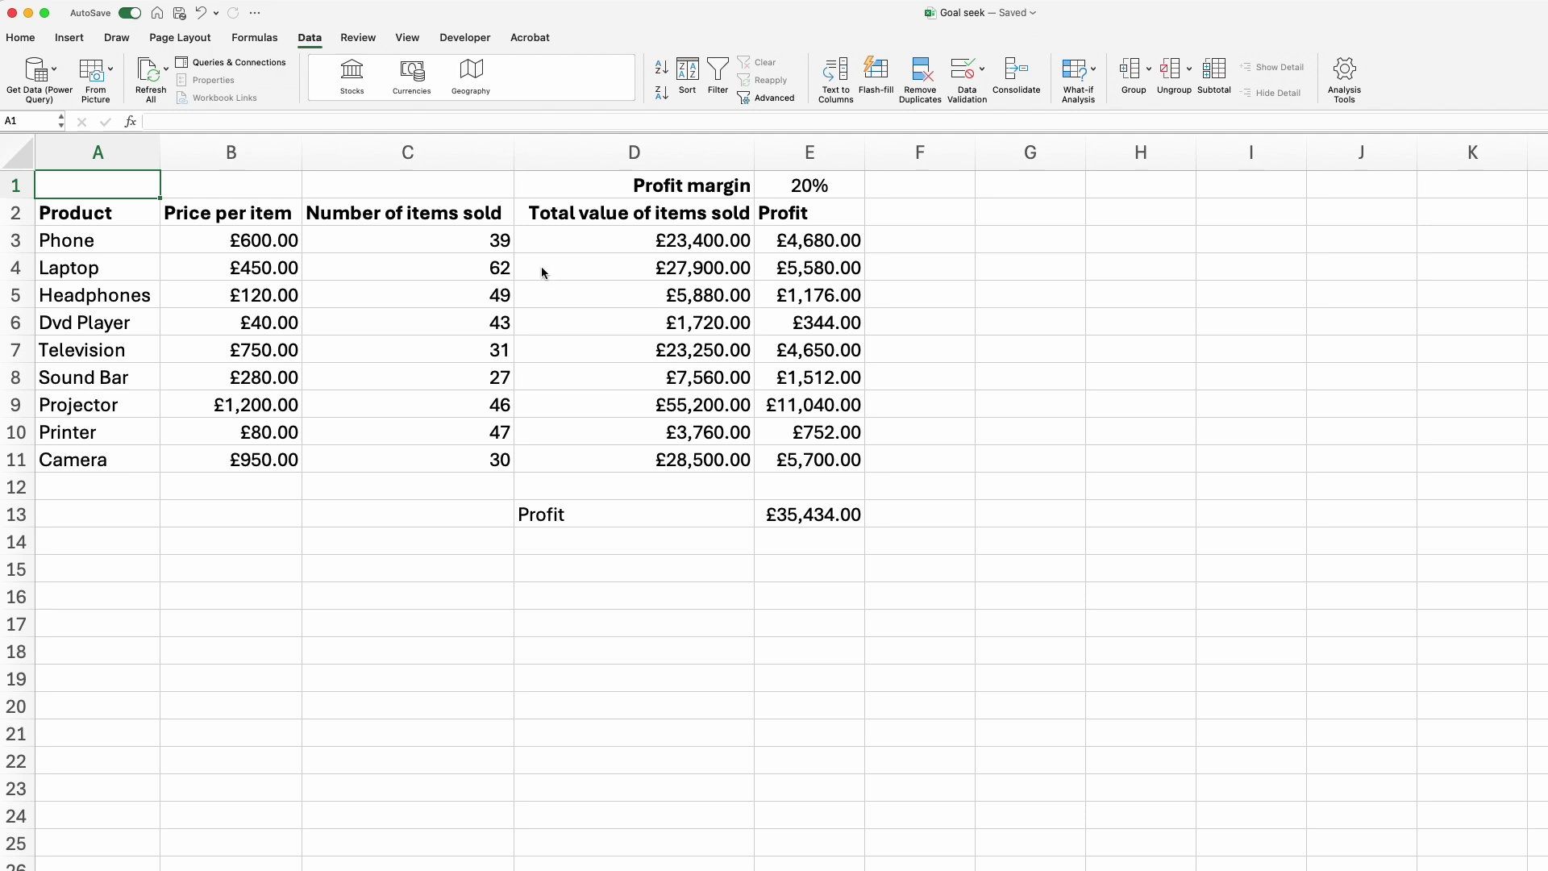
Goal seek the total profit in E13 to 60000 by changing the number of laptops sold in C4, and keep the solution
left_click(1095, 74)
left_click(1105, 115)
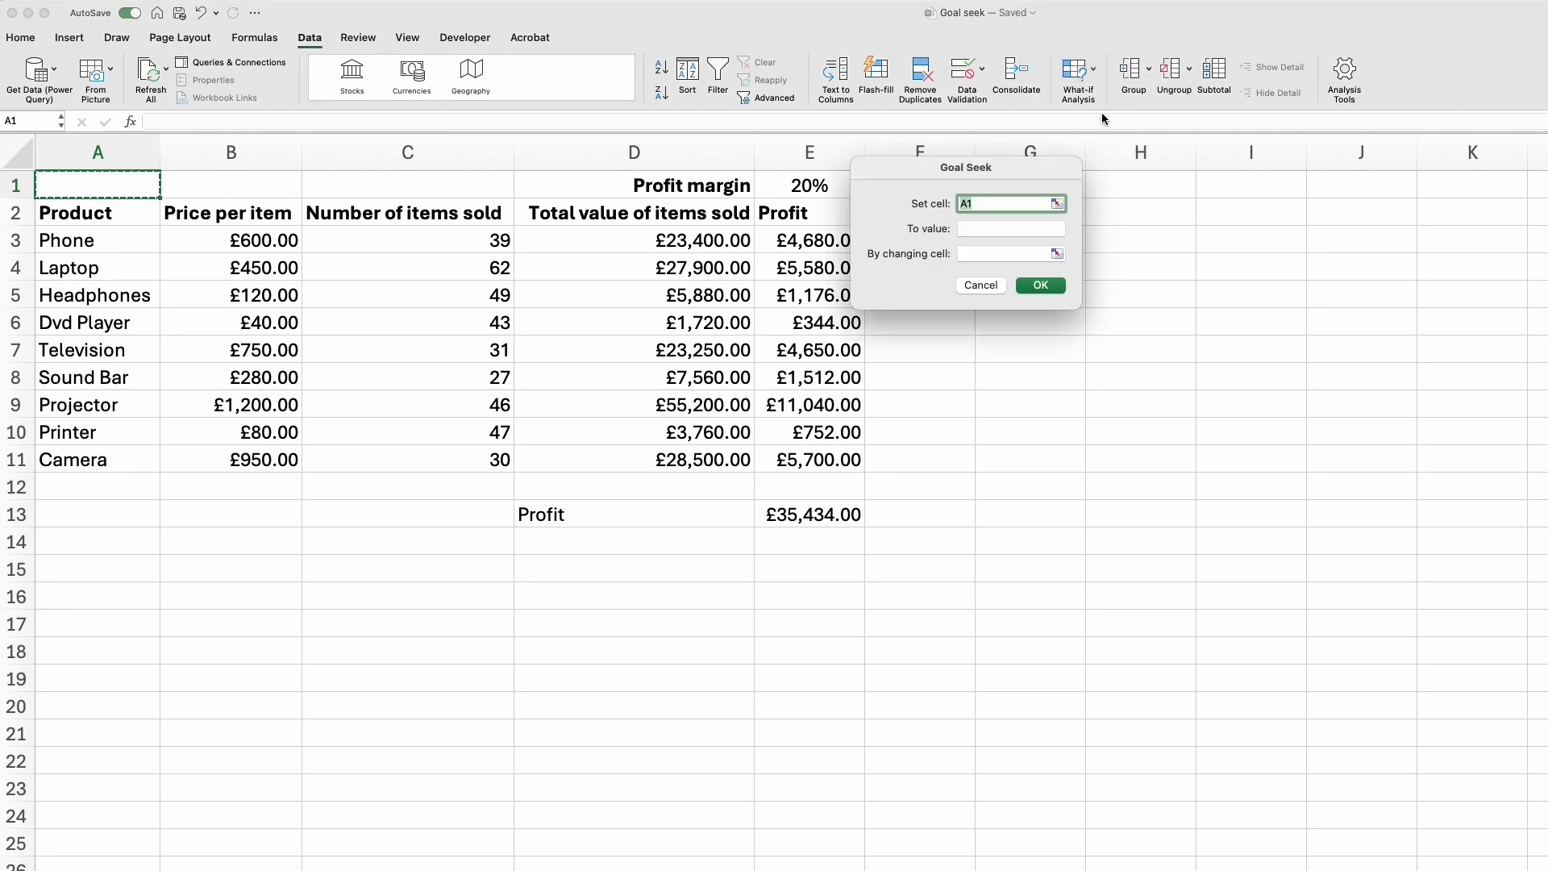
left_click(819, 517)
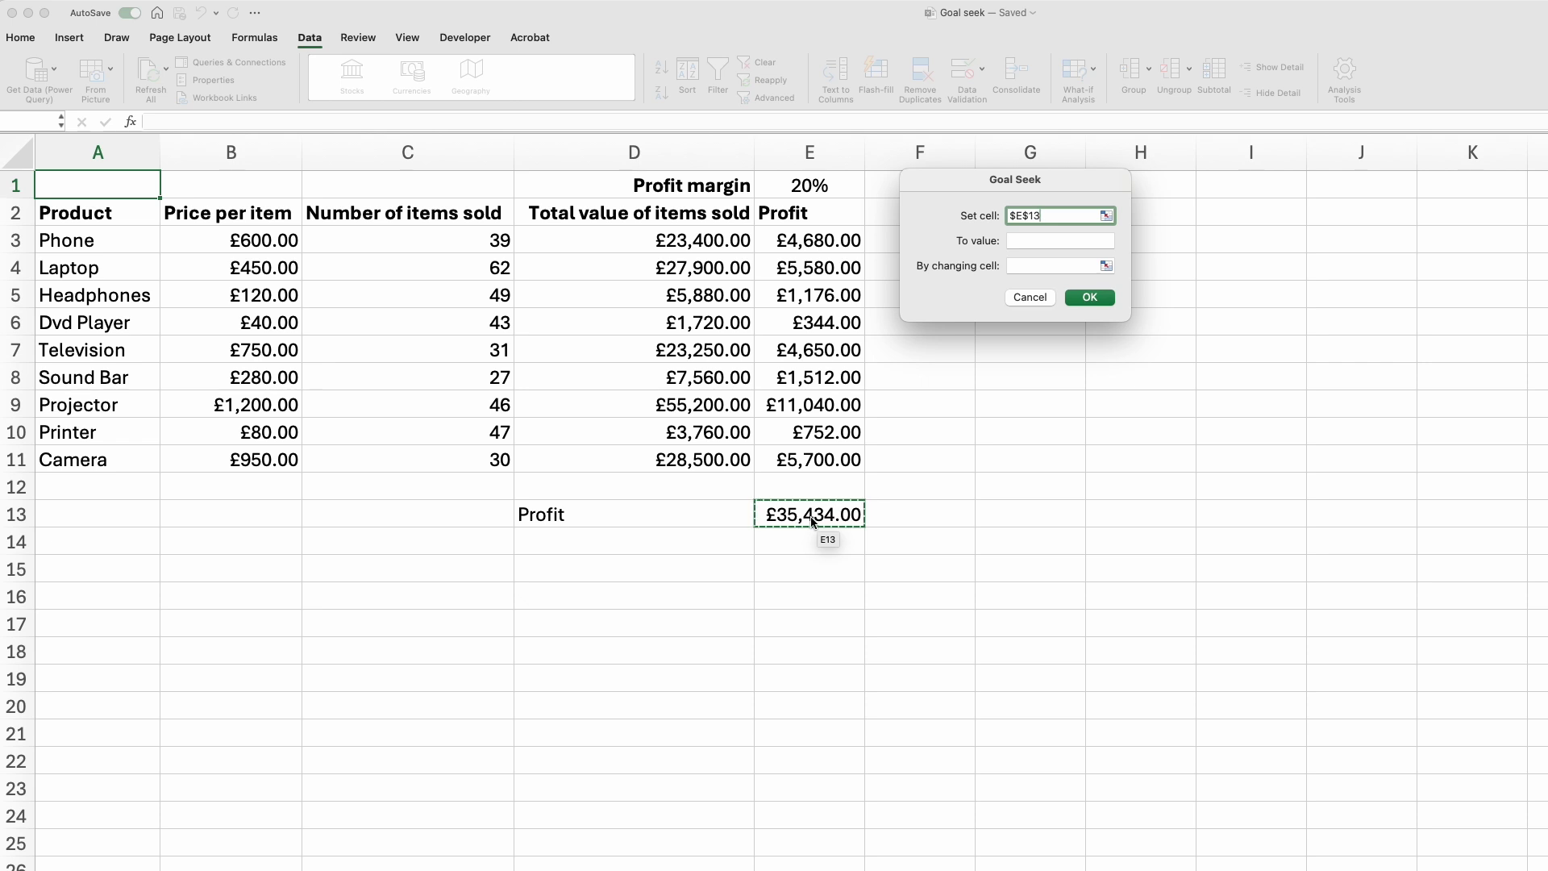
left_click(1041, 242)
type("60000")
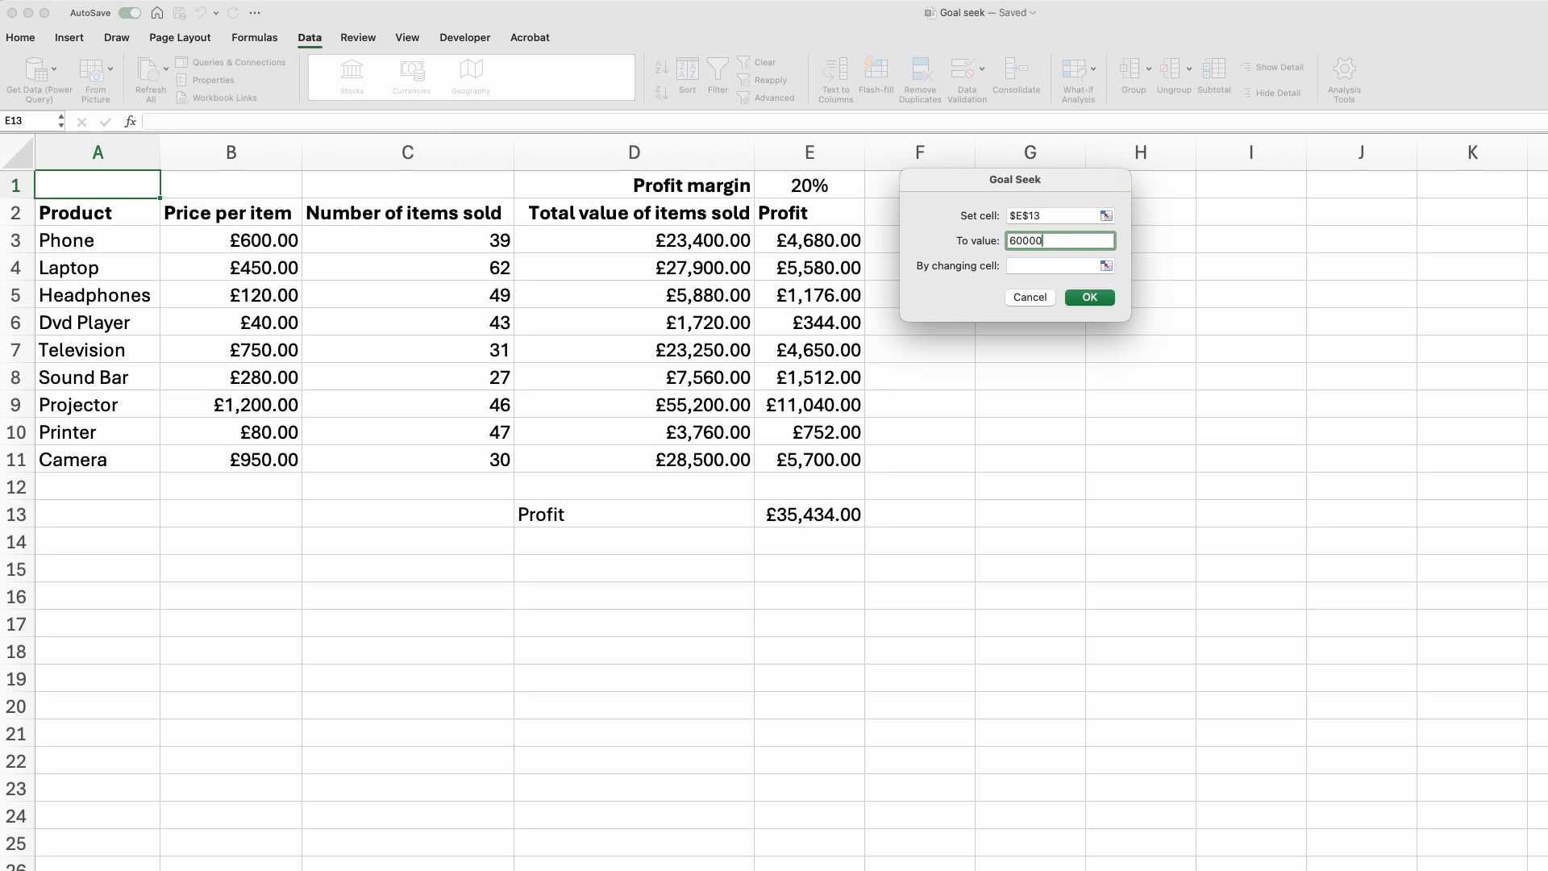
left_click(1030, 267)
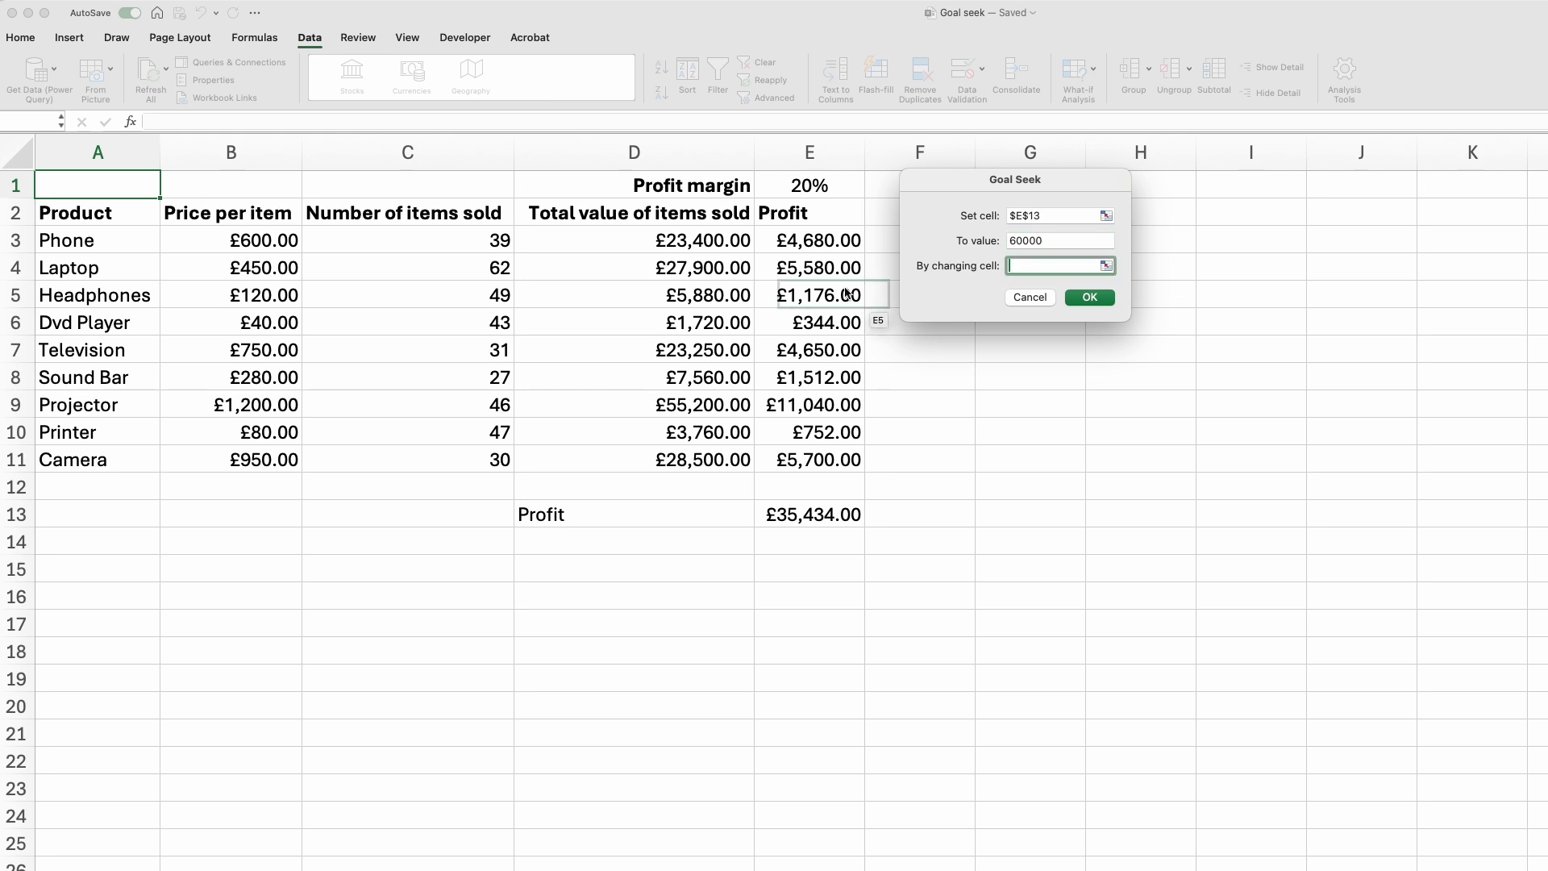
left_click(468, 273)
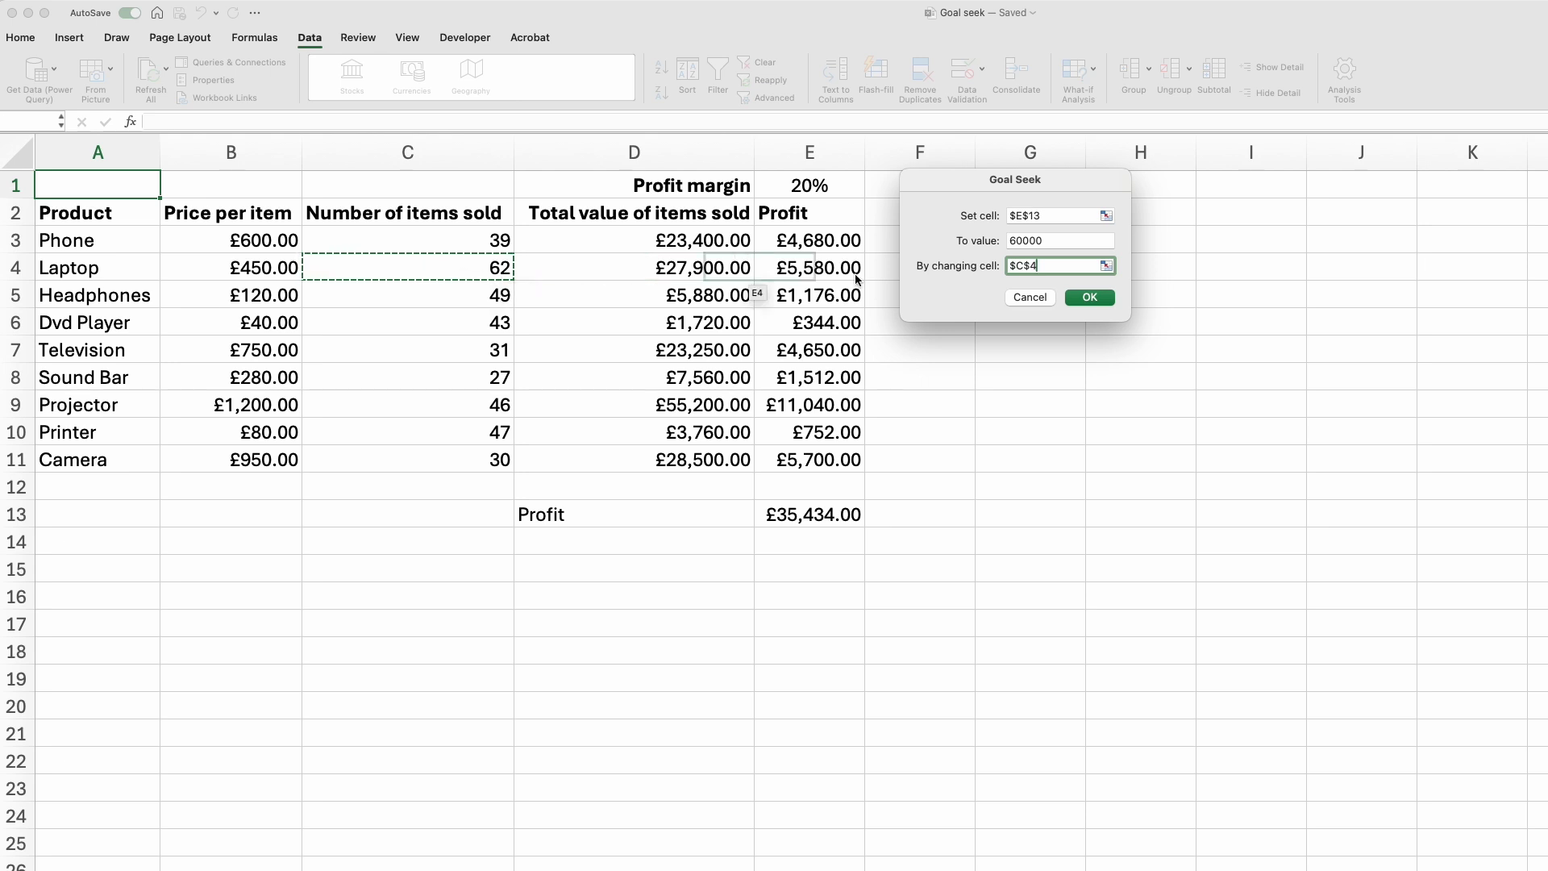
left_click(1089, 297)
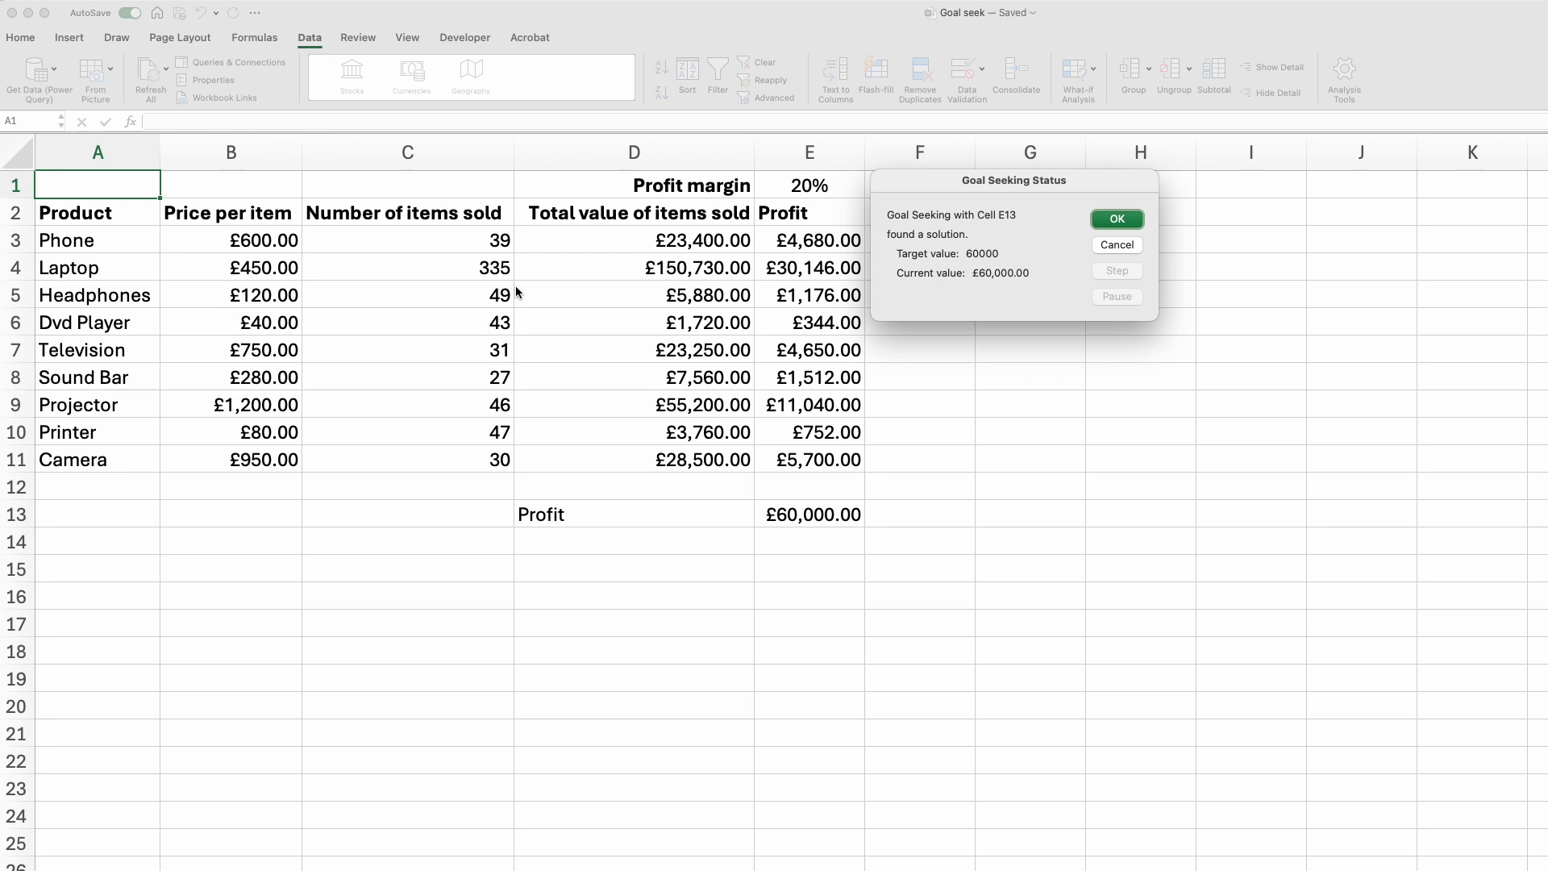
left_click(1115, 221)
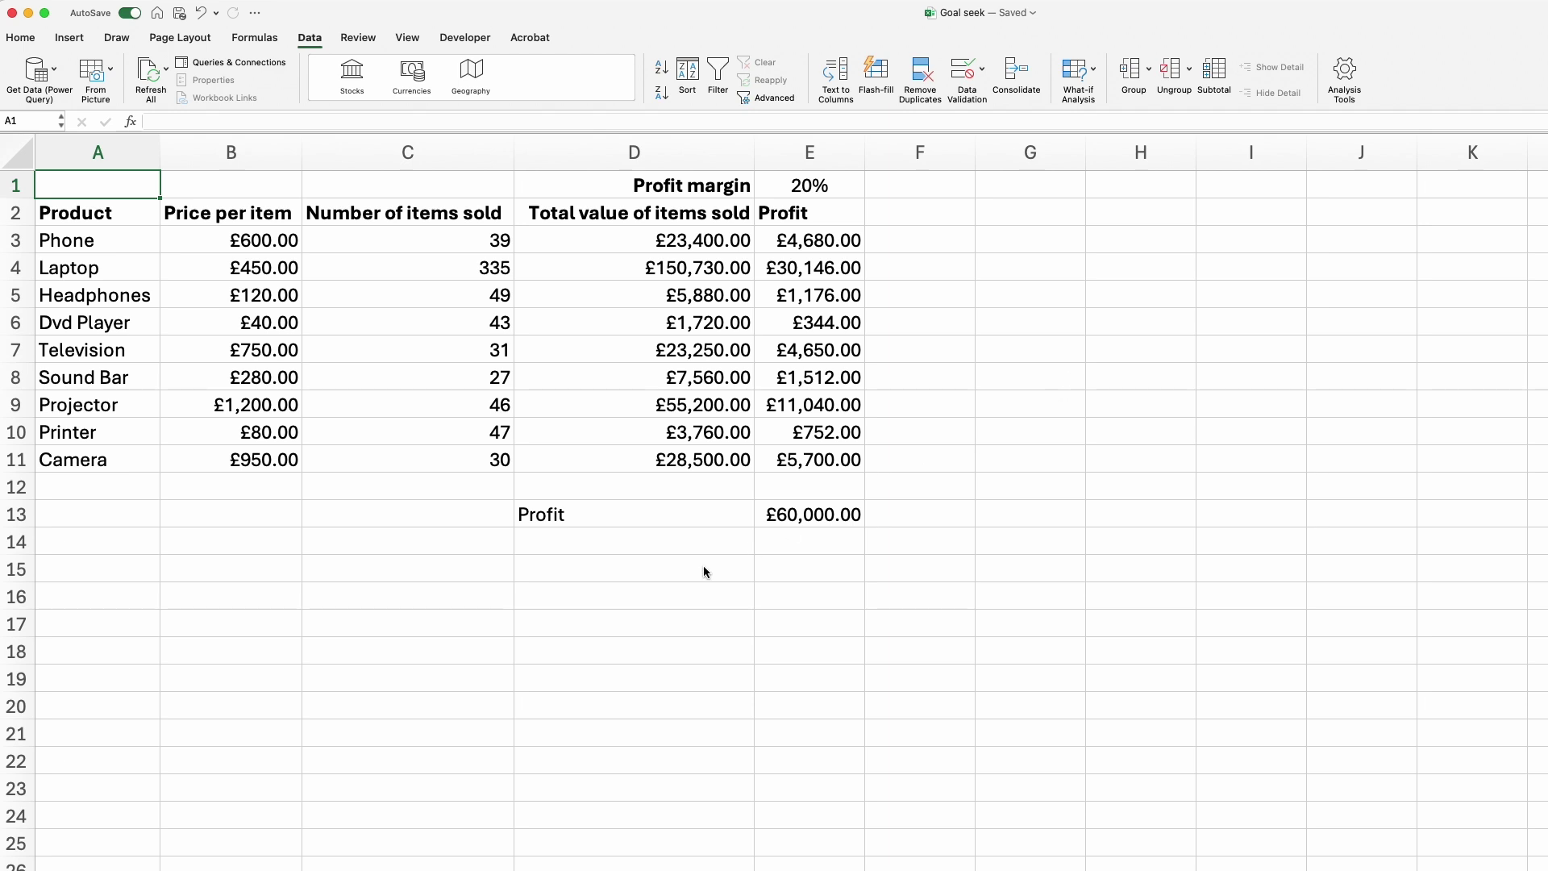
On the working capital sheet, goal seek the Working Capital Cycle in B17 to 50 by changing trade receivables in B7, and keep the solution
key("ctrl+Page_Down")
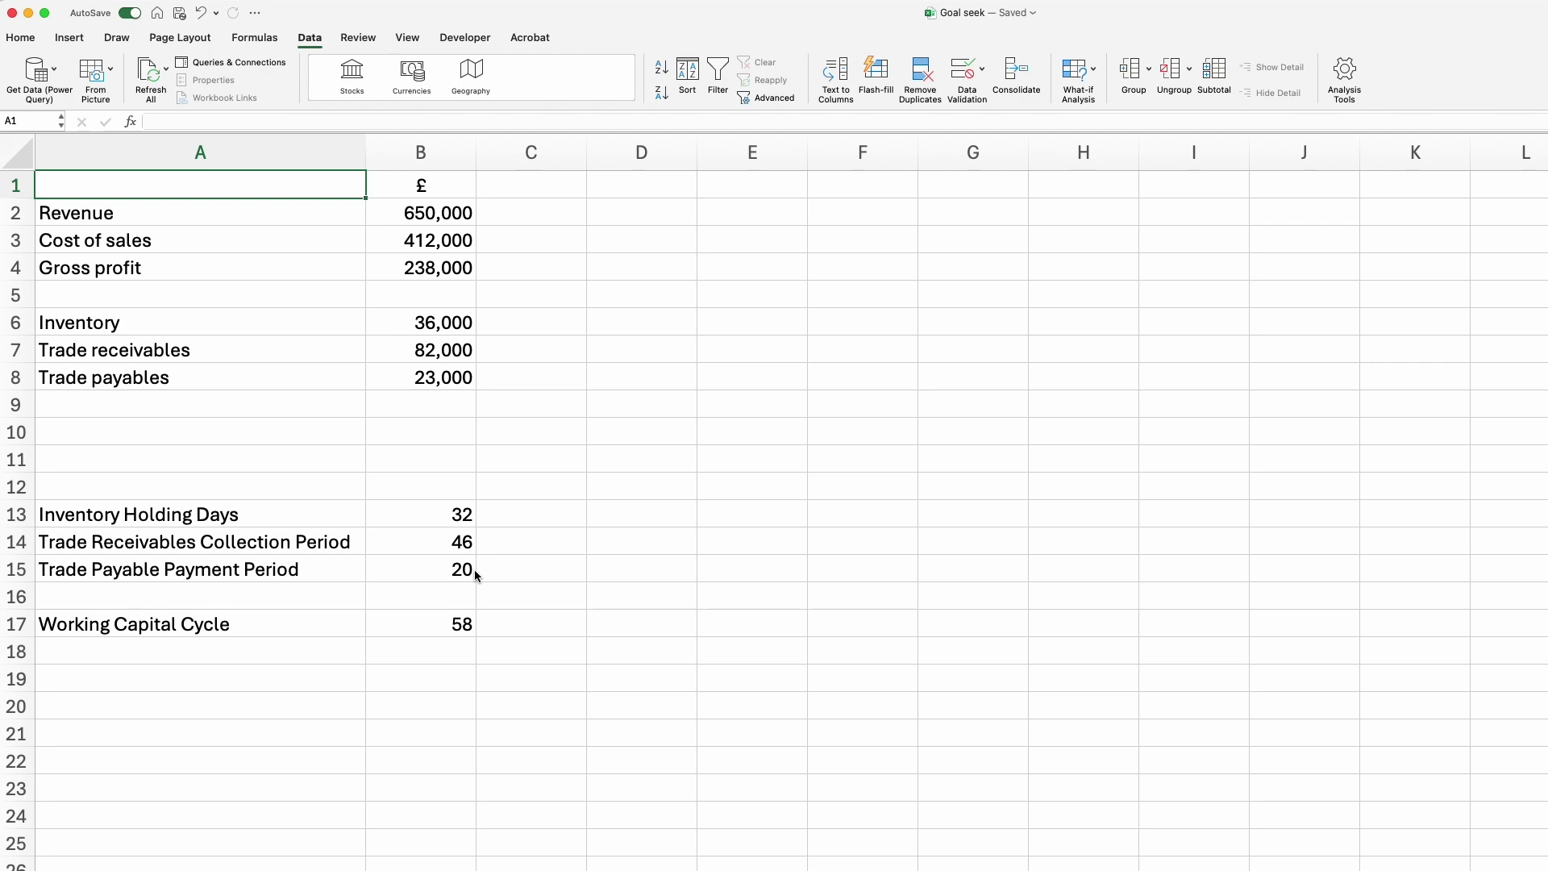
left_click(1088, 72)
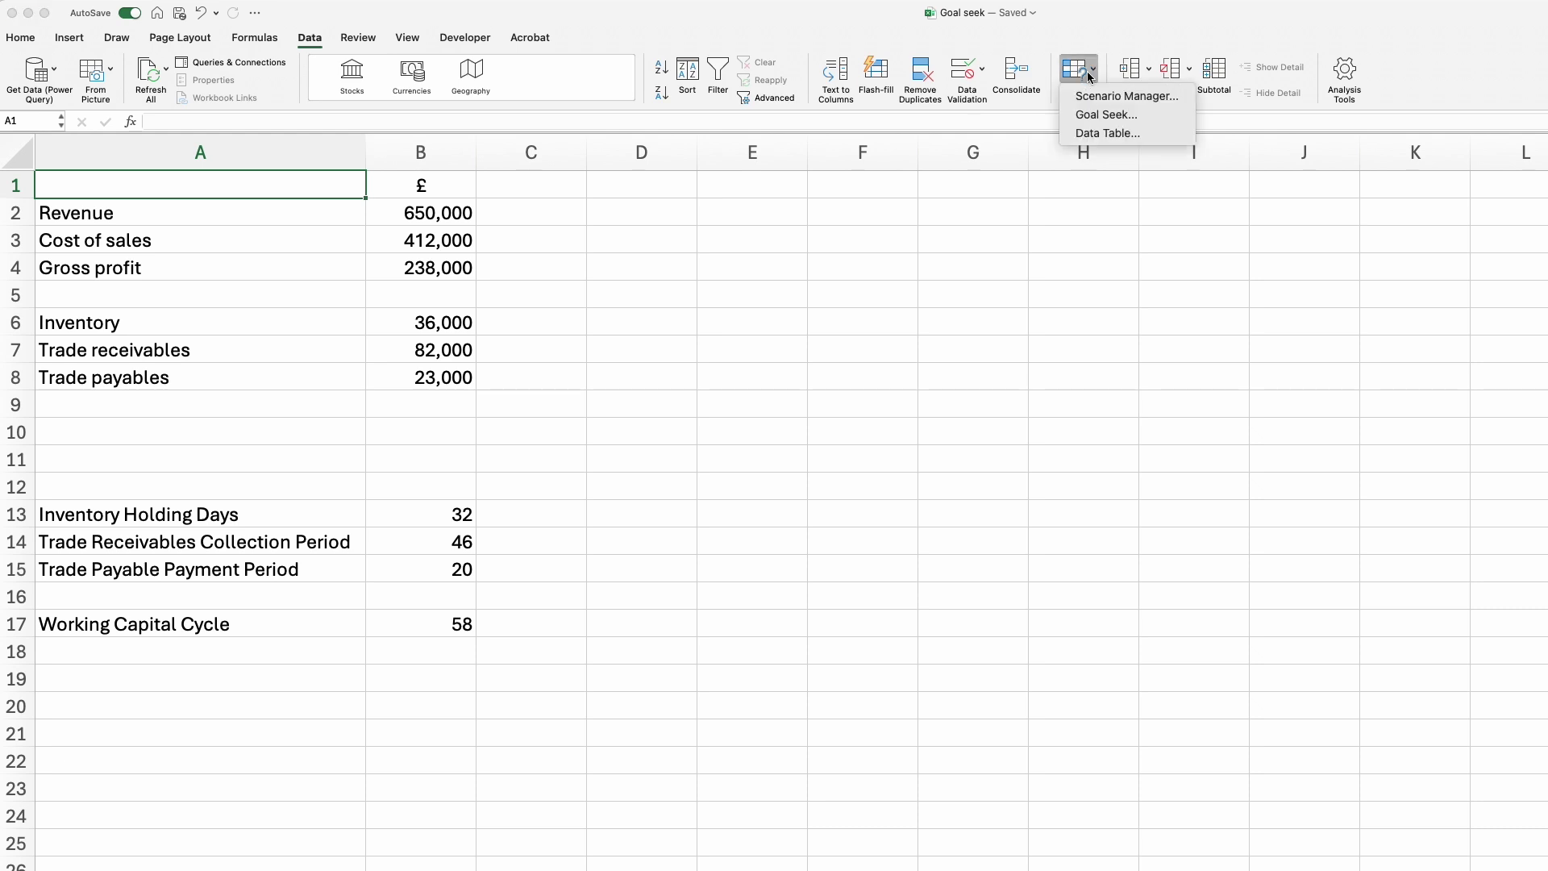
left_click(1090, 116)
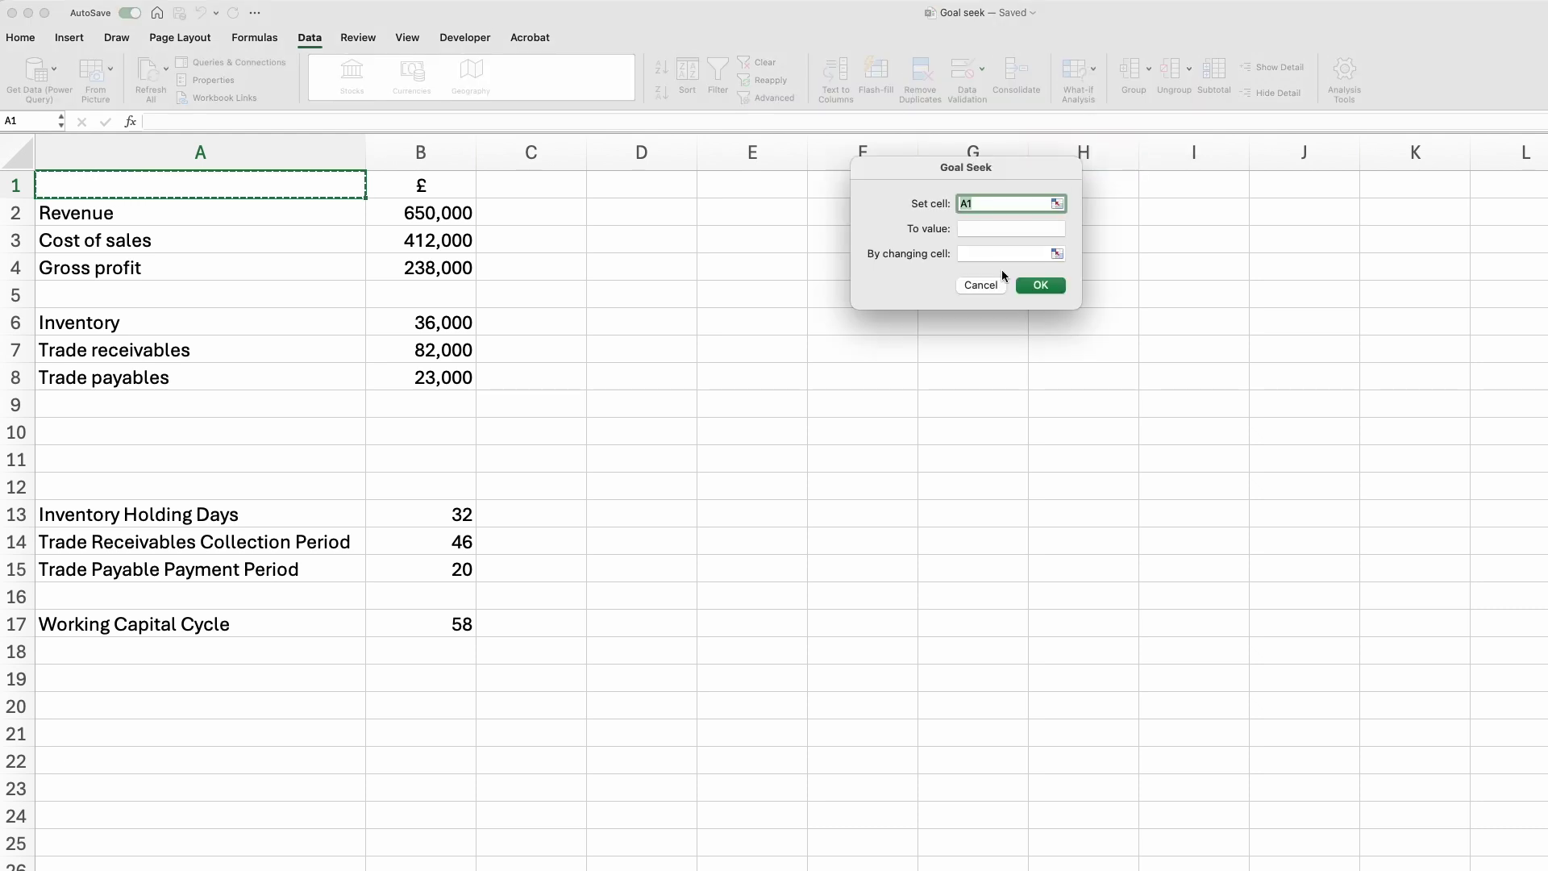
left_click(425, 621)
left_click(993, 229)
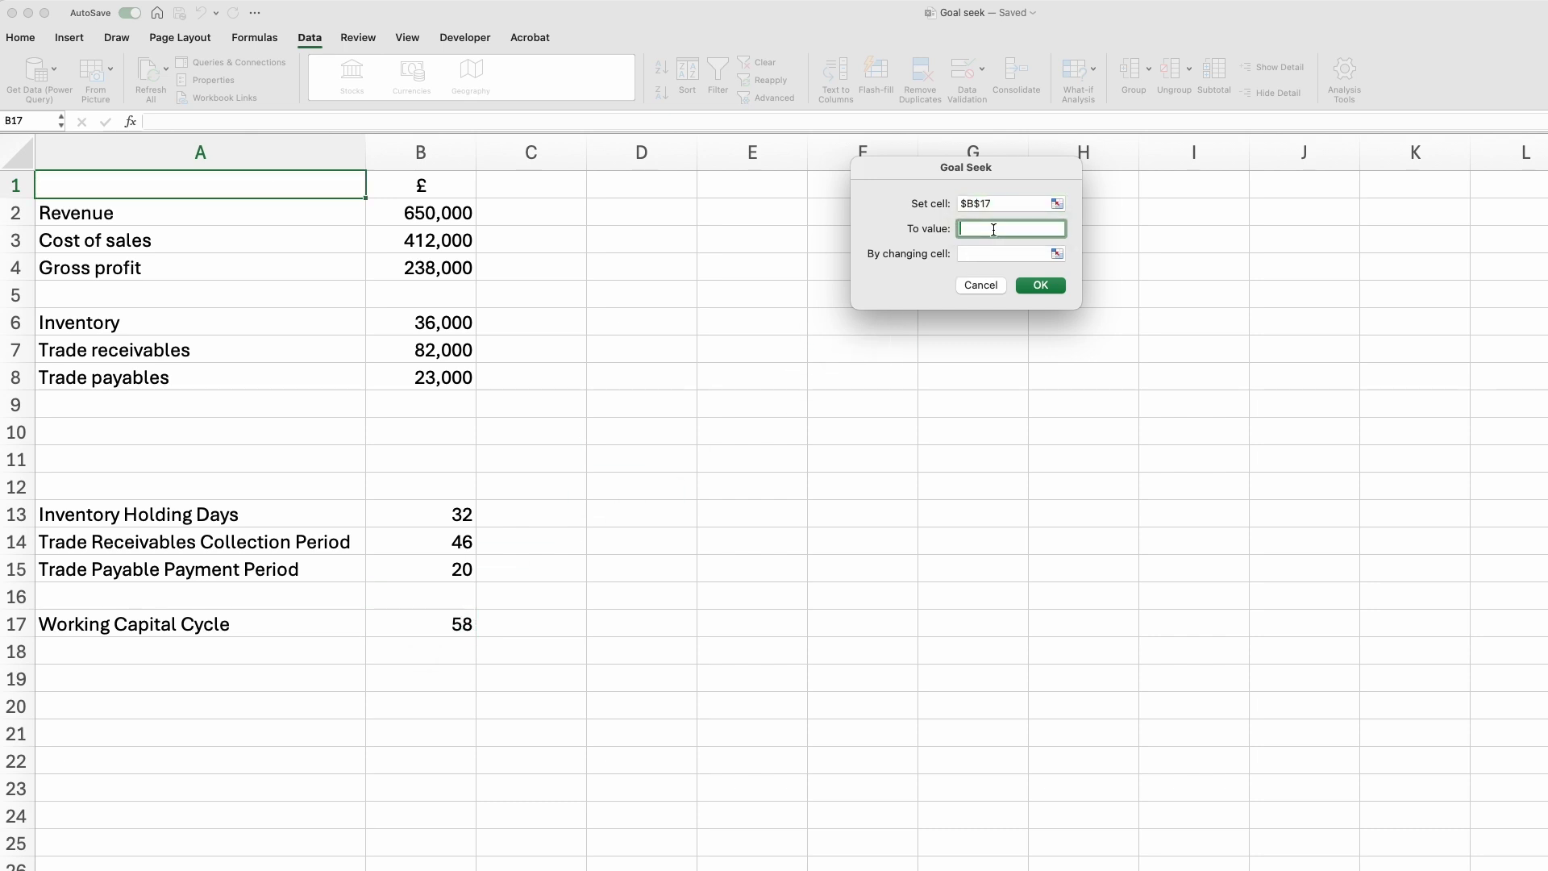
type("50")
left_click(997, 254)
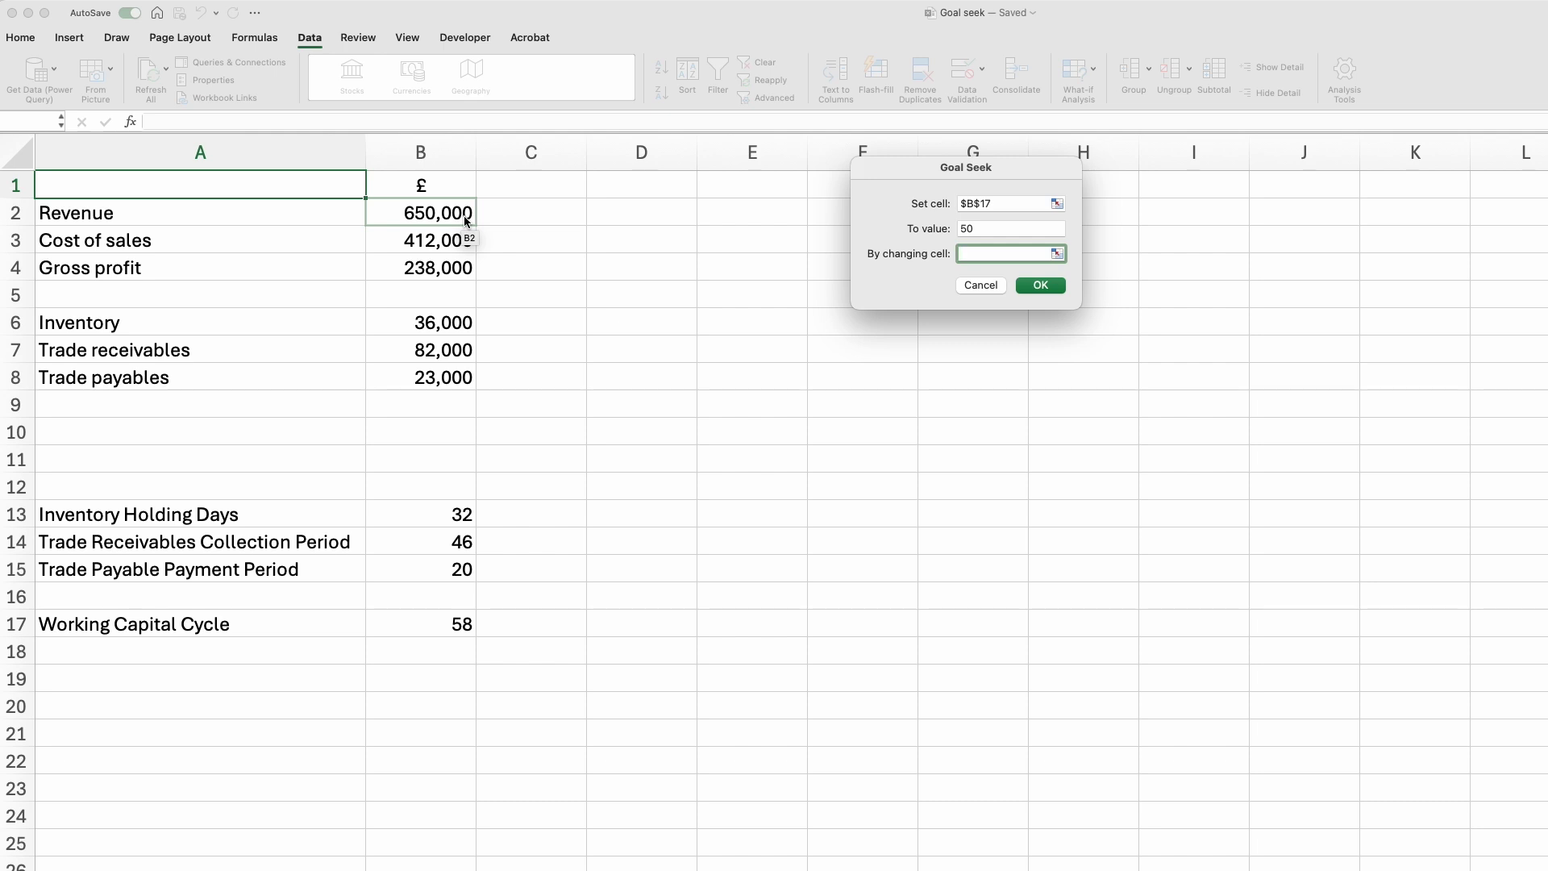
left_click(458, 360)
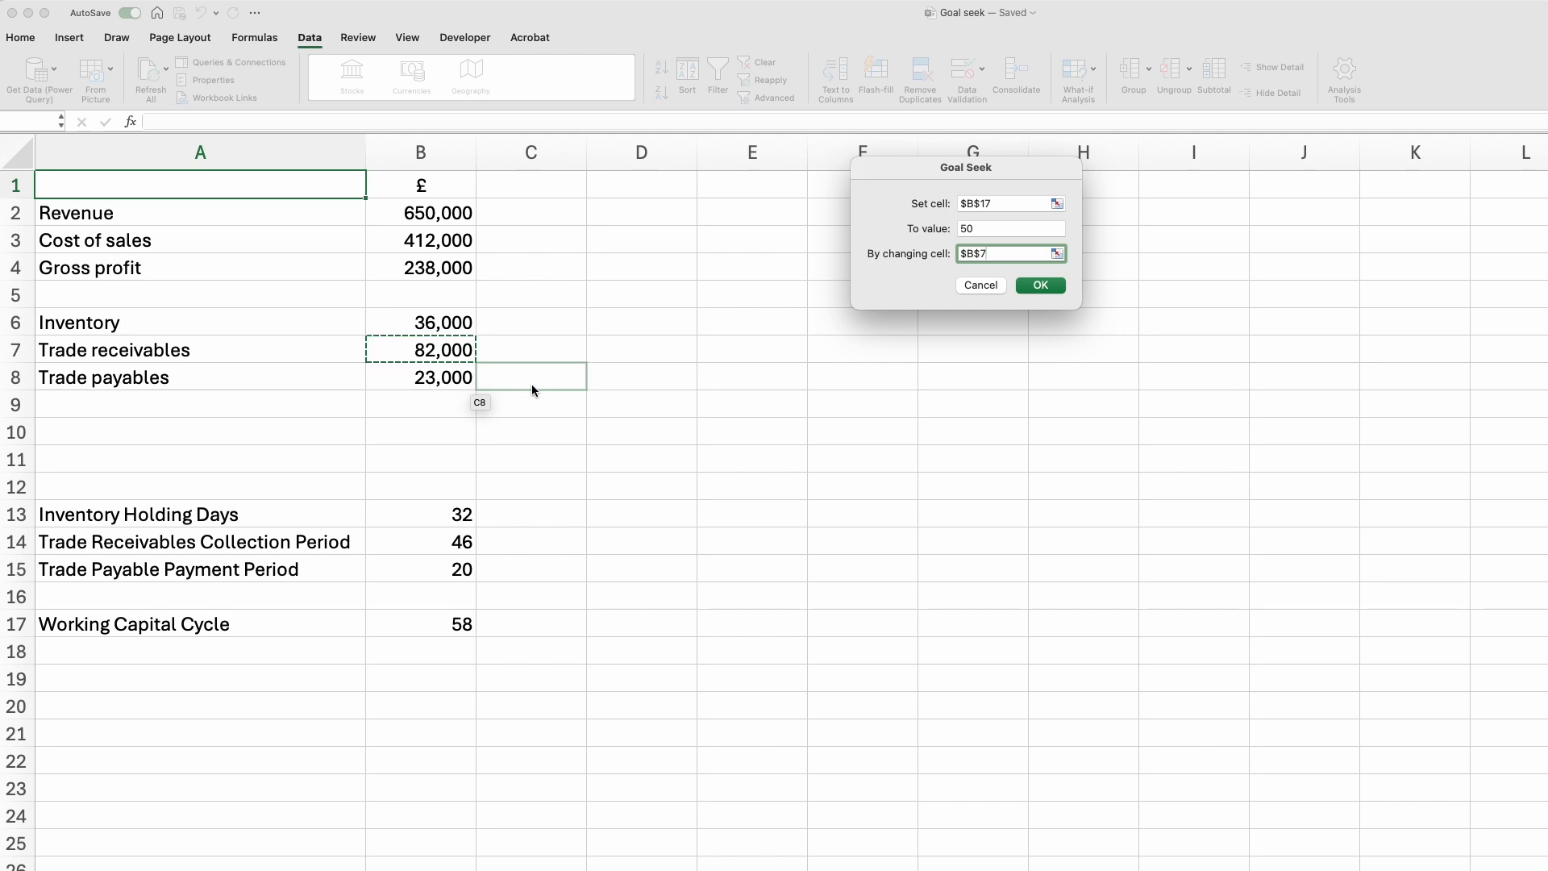
left_click(1047, 287)
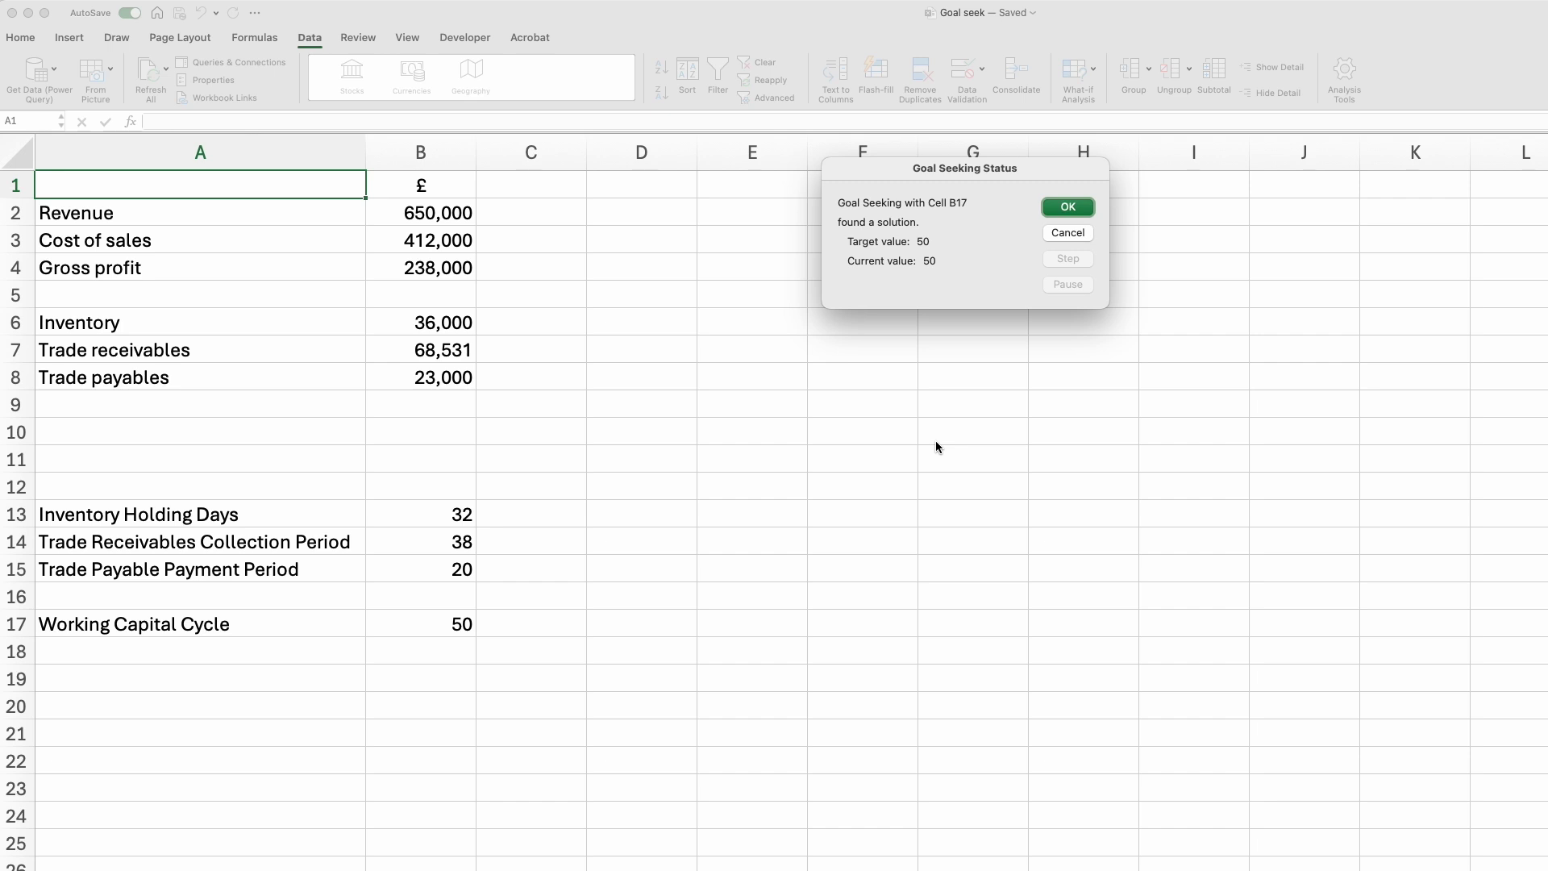
left_click(1077, 210)
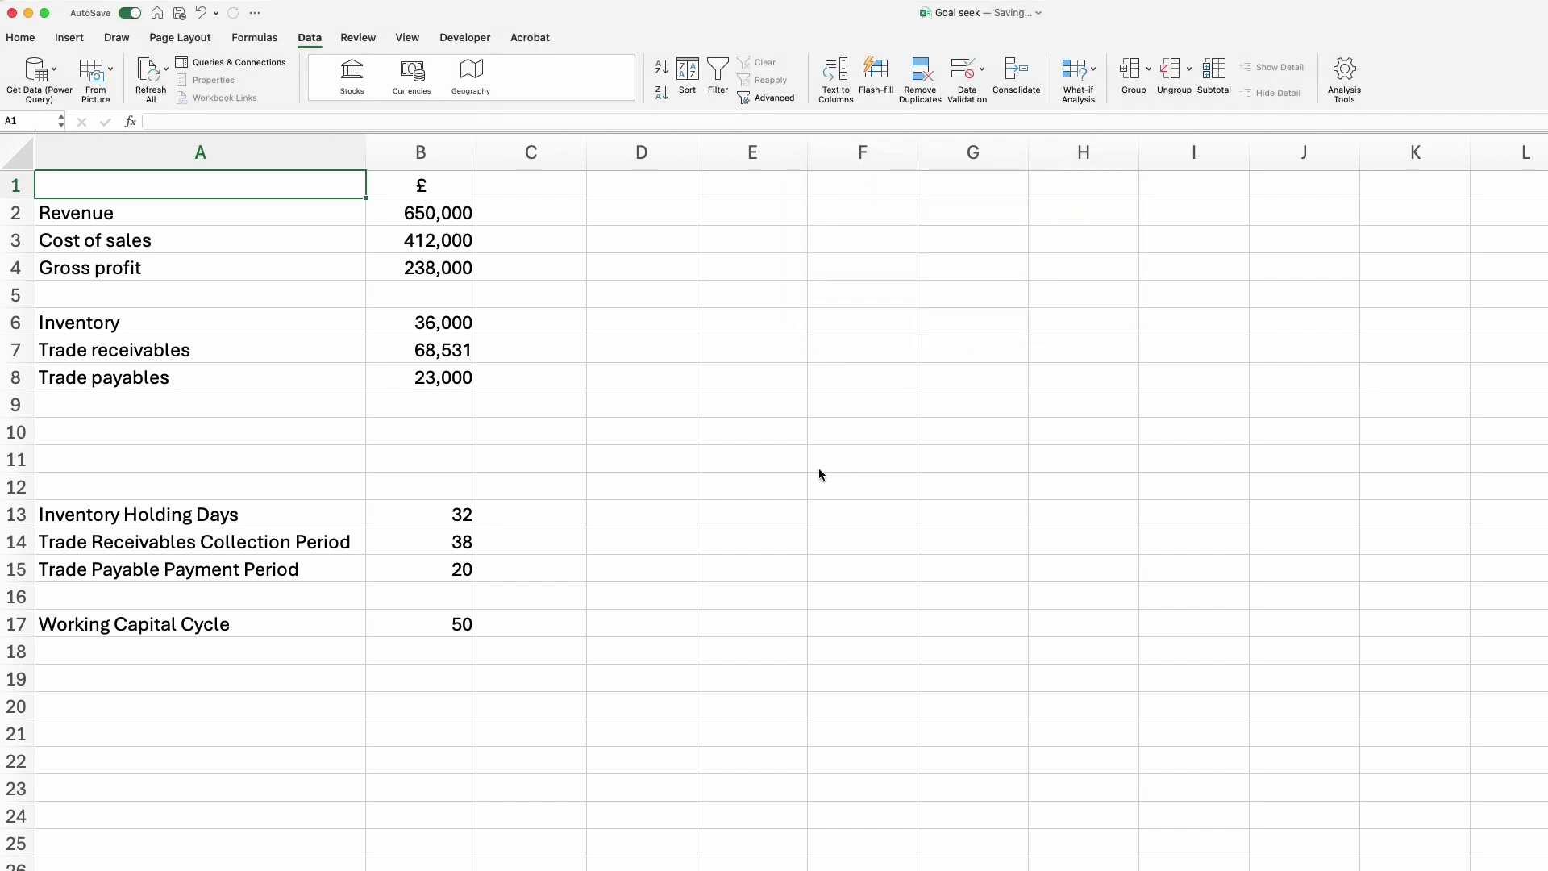